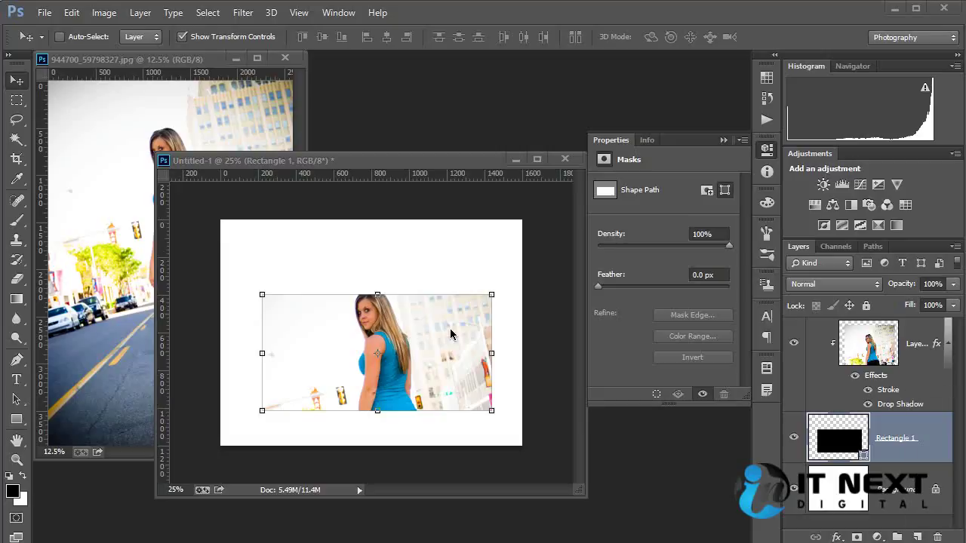
Close the old Untitled-1 without saving and create a new 1600 × 1200 Web-preset document
left_click(564, 158)
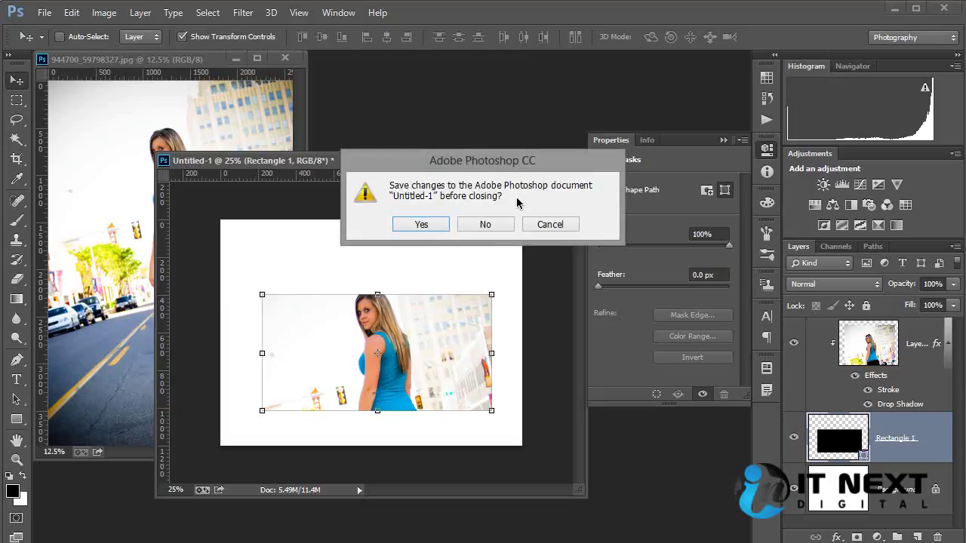
left_click(490, 224)
left_click(44, 12)
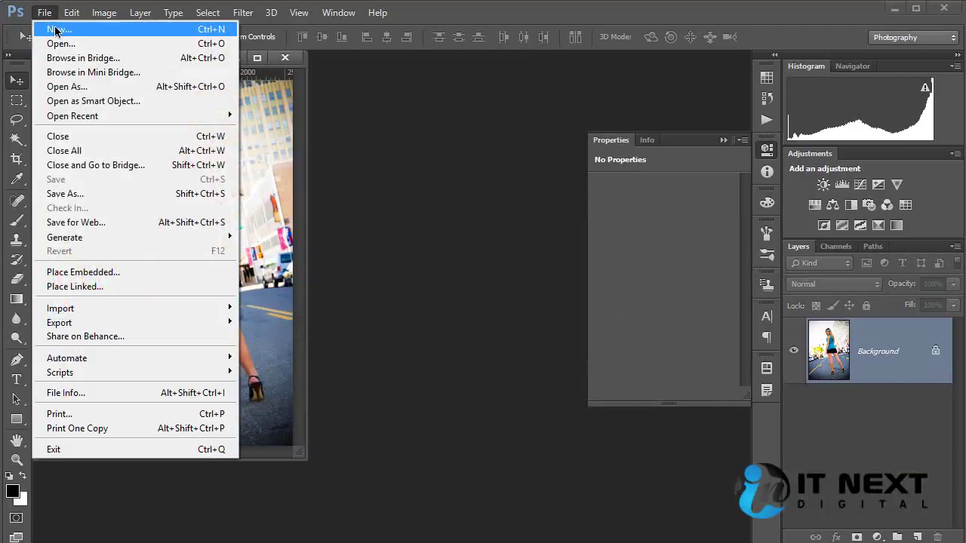
left_click(52, 29)
left_click(492, 202)
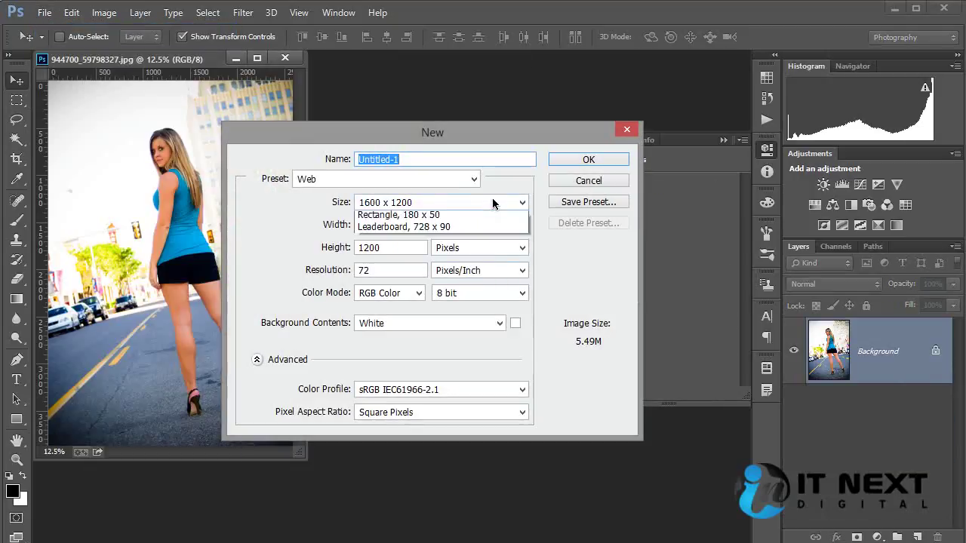
left_click(465, 259)
left_click(586, 161)
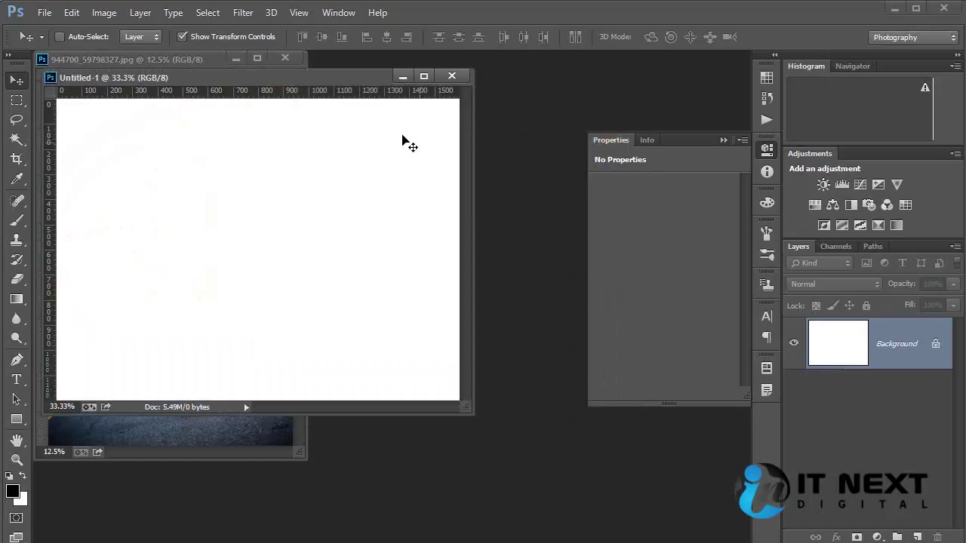
Reposition and enlarge the new document window and zoom the canvas to 100%
mouse_move(341, 82)
left_mouse_down()
mouse_move(478, 143)
mouse_move(479, 158)
left_mouse_up()
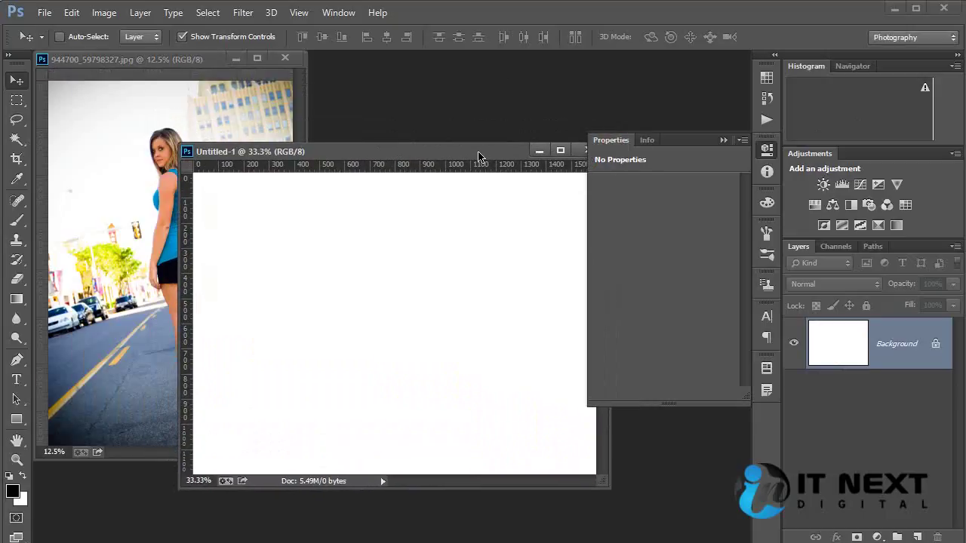
key("ctrl+plus")
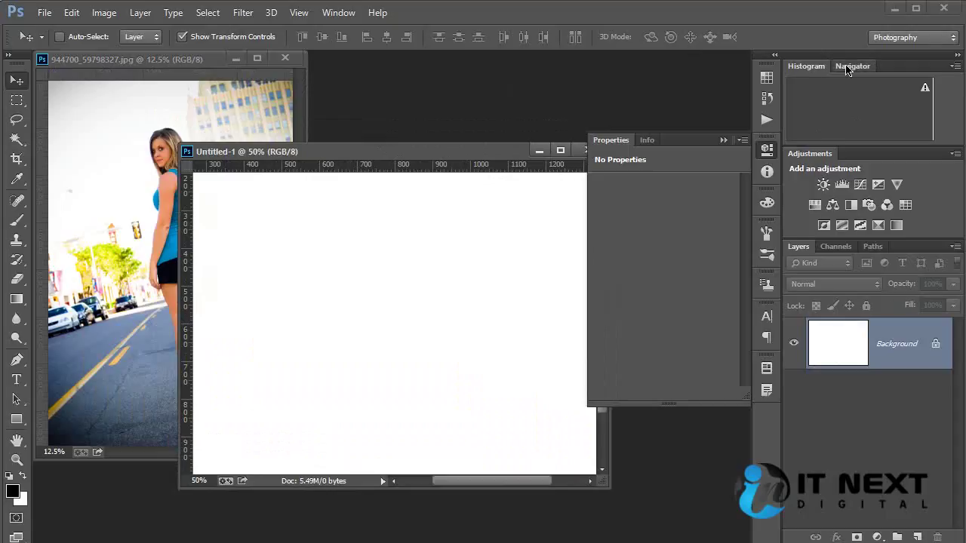
left_click(852, 66)
left_click(941, 153)
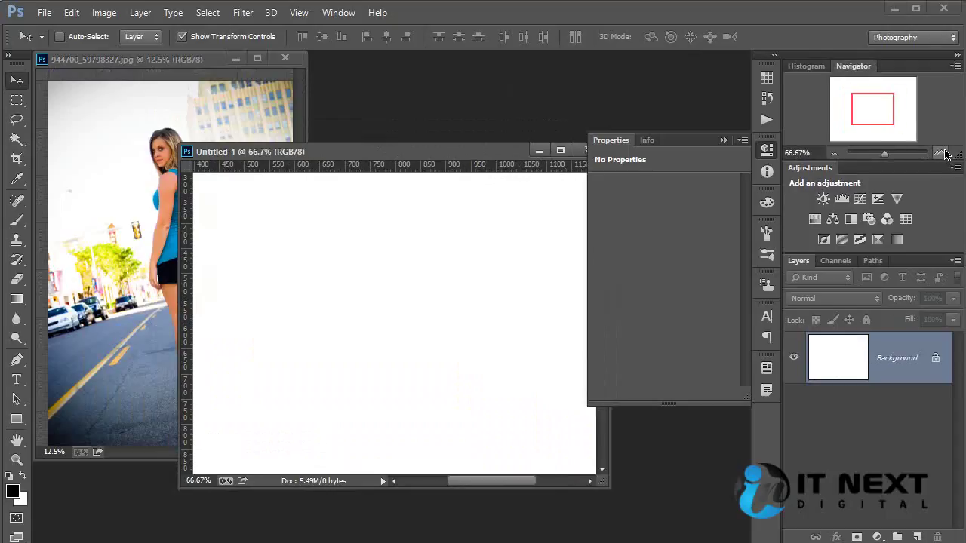
left_click(945, 154)
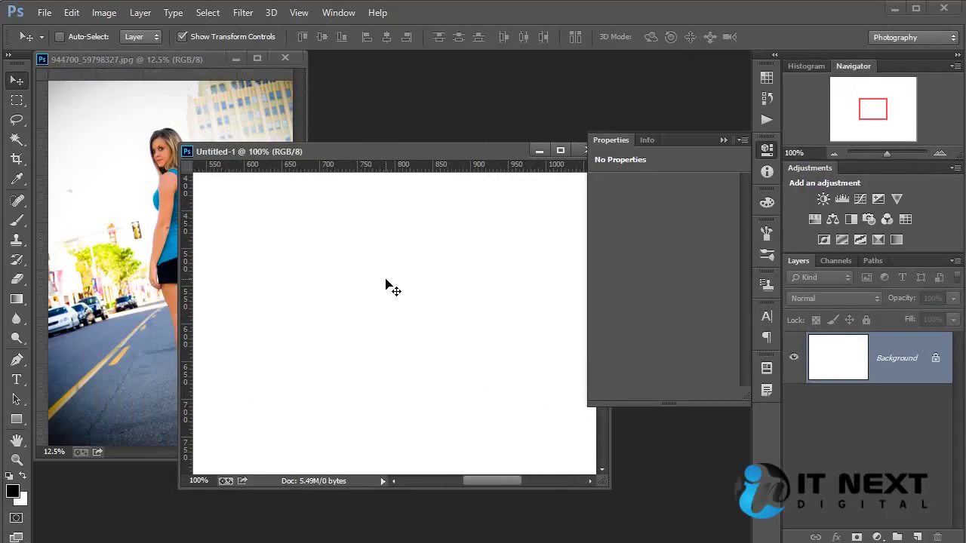
left_click_drag(187, 491, 3, 540)
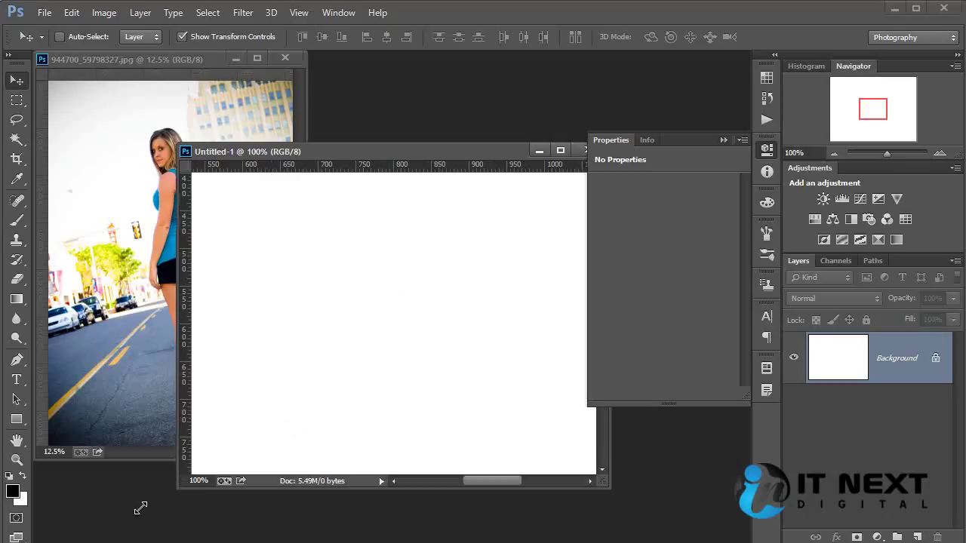
left_click(155, 140)
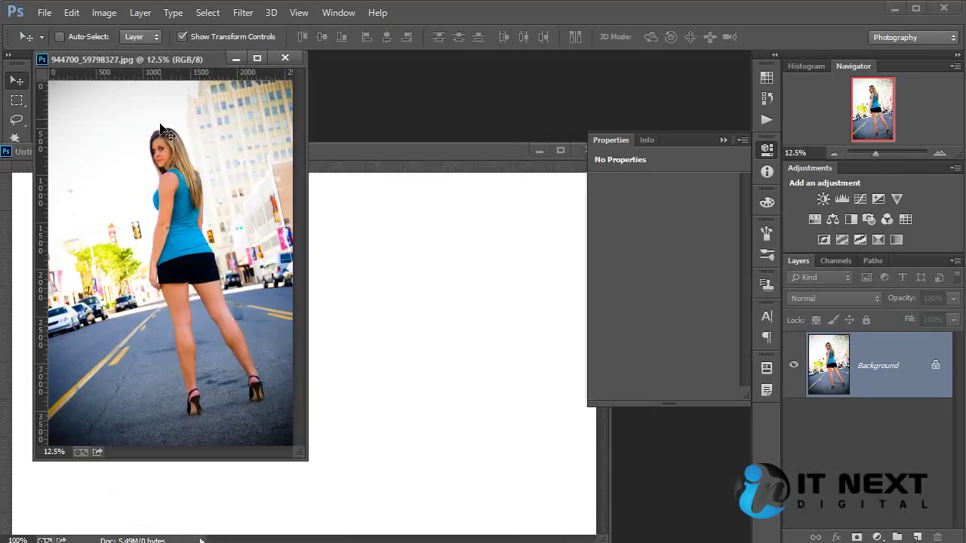
Drag the street photo from its JPG window into Untitled-1 as Layer 1
mouse_move(163, 143)
left_mouse_down()
mouse_move(372, 306)
mouse_move(432, 447)
left_mouse_up()
scroll(420, 366, "down", 1, "alt")
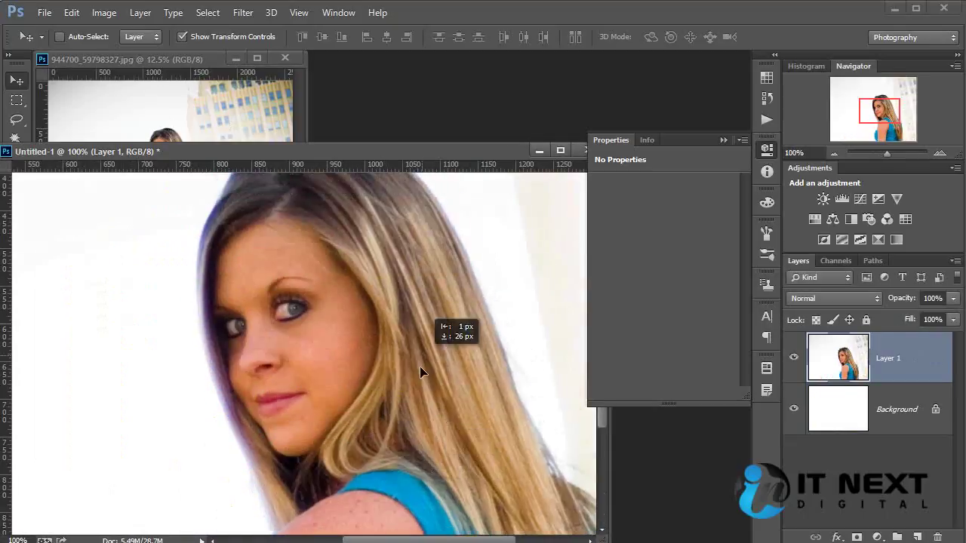
scroll(421, 368, "down", 1, "alt")
scroll(421, 371, "down", 1, "alt")
scroll(422, 375, "down", 1, "alt")
scroll(421, 370, "down", 4, "alt")
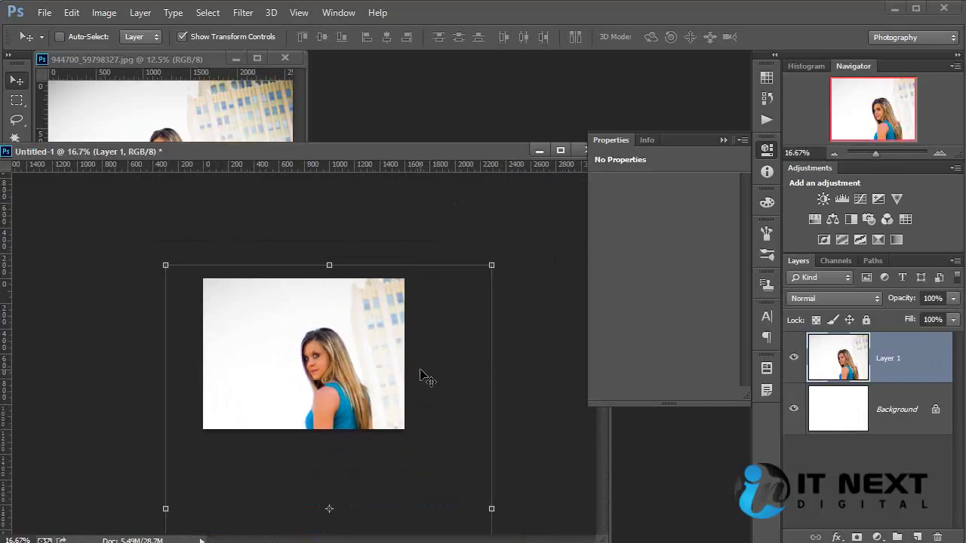
Scale Layer 1 down to about 38.5%, place it on the white canvas and commit
left_click_drag(165, 262, 316, 377)
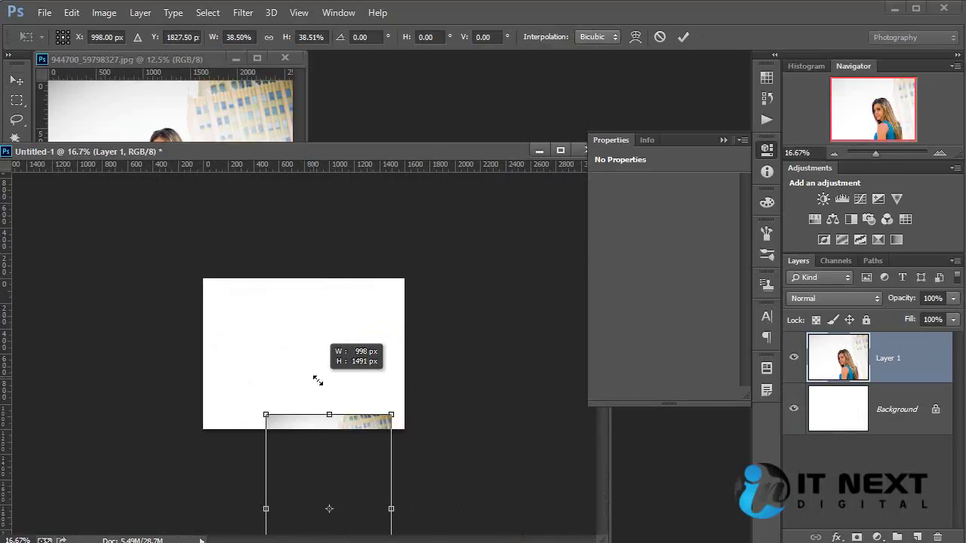
left_click_drag(367, 440, 353, 324)
scroll(353, 324, "up", 1, "alt")
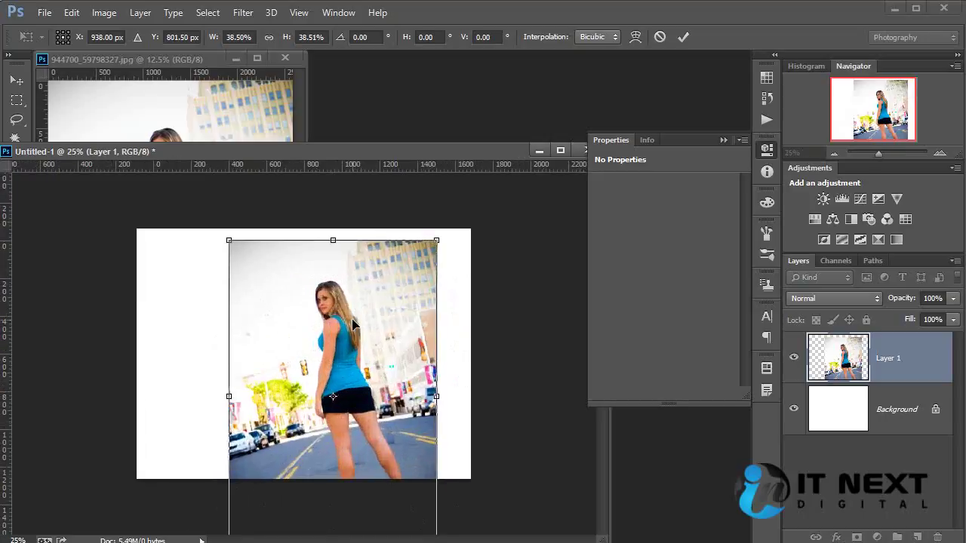
scroll(353, 324, "up", 1, "alt")
key("Return")
right_click(922, 359)
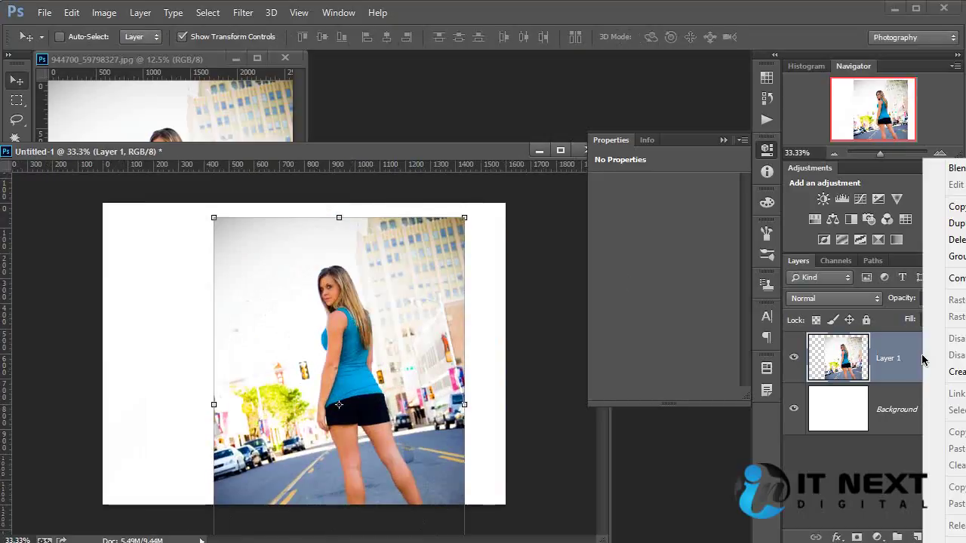
left_click(954, 279)
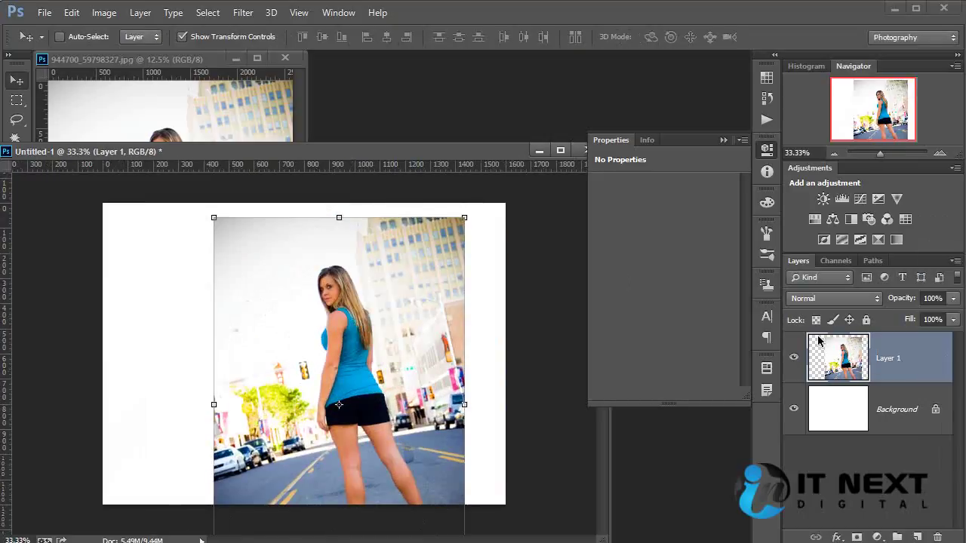
Convert Layer 1 to a smart object, then test a shrink and cancel it with Esc
left_click(140, 13)
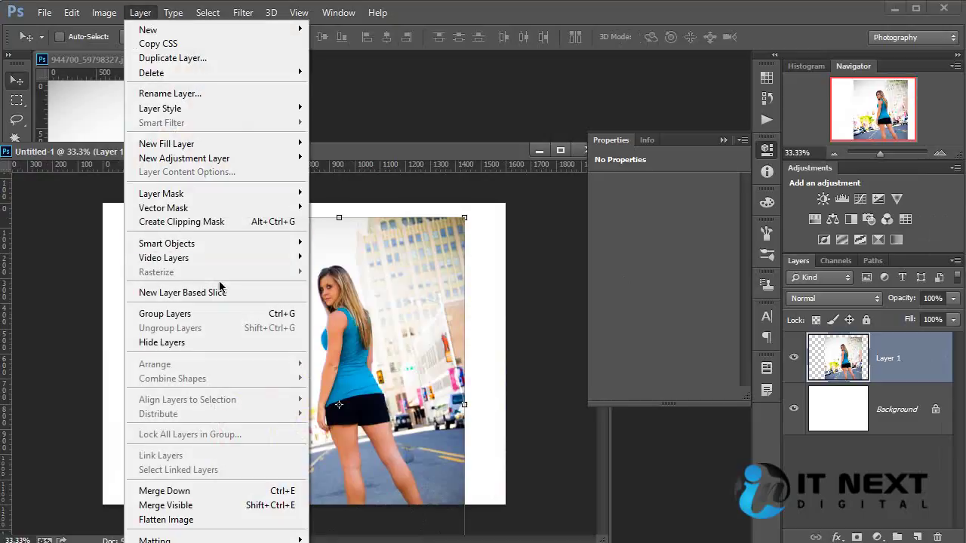
mouse_move(167, 242)
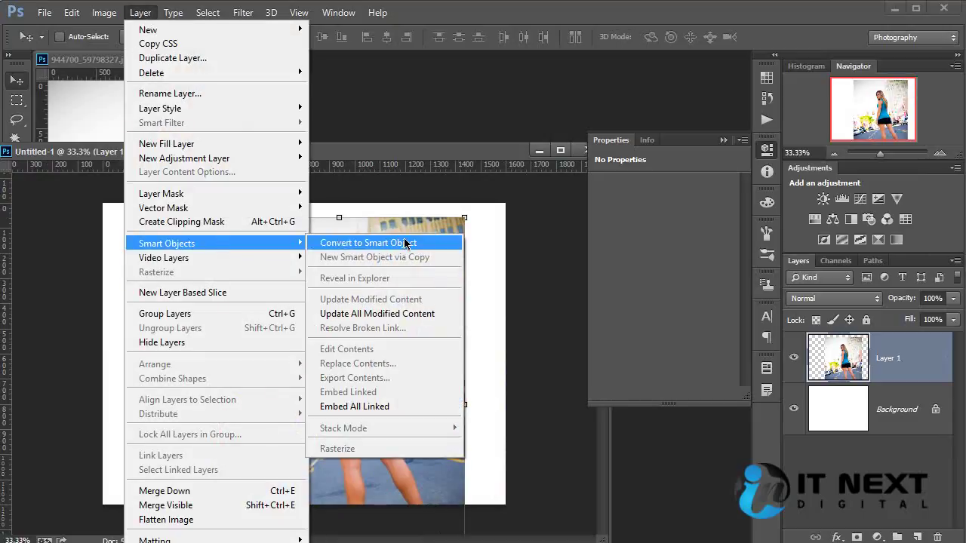
left_click(424, 244)
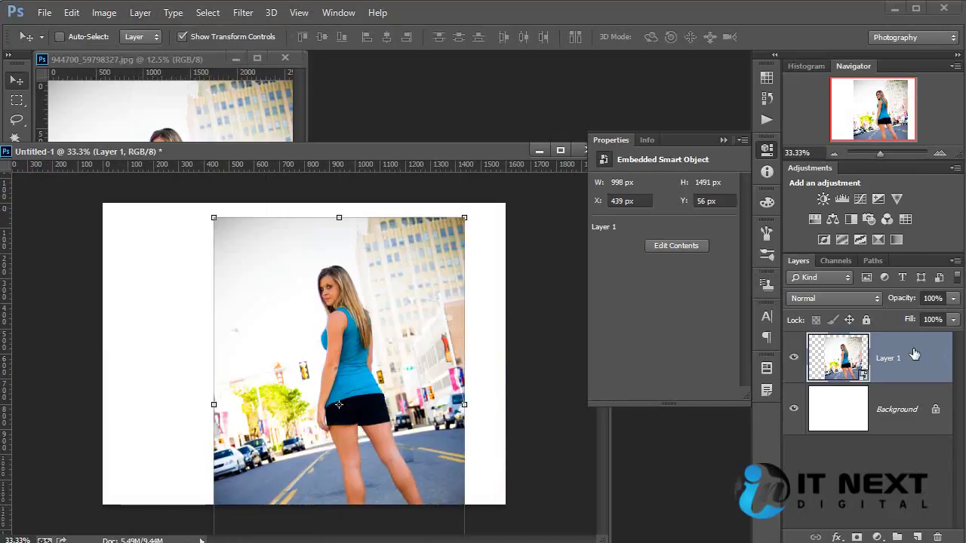
left_click_drag(214, 217, 327, 389)
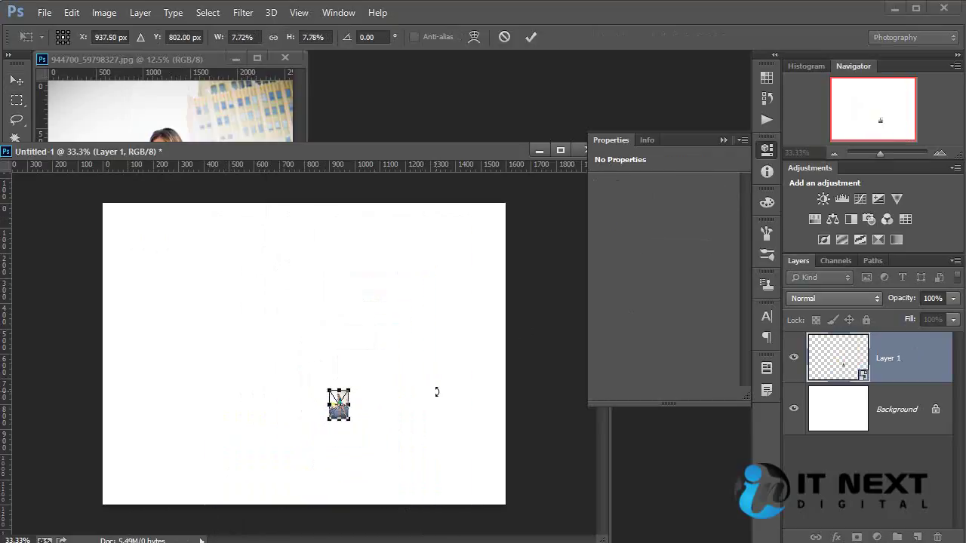
key("Escape")
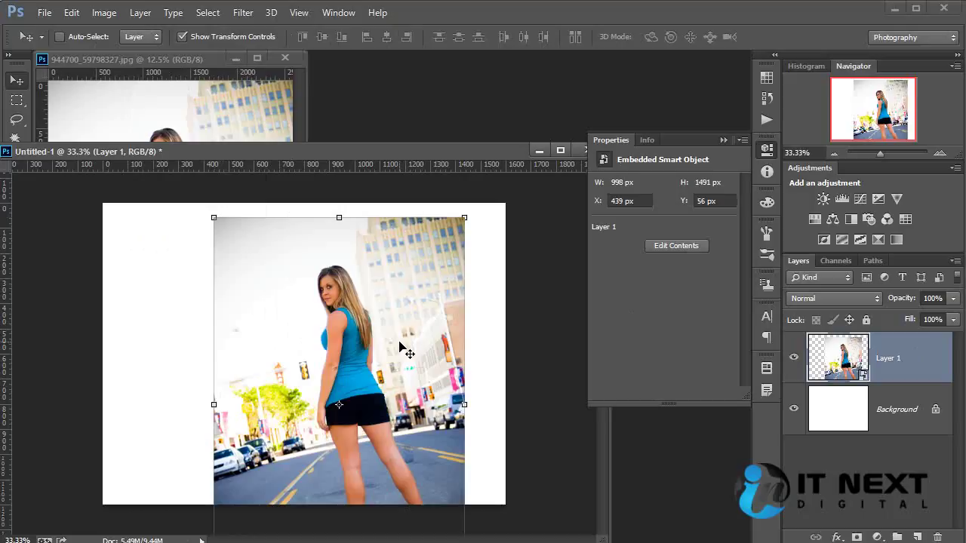
Alt-drag a Layer 1 copy to the left and push the original Layer 1 to the right edge
left_click_drag(422, 306, 274, 305)
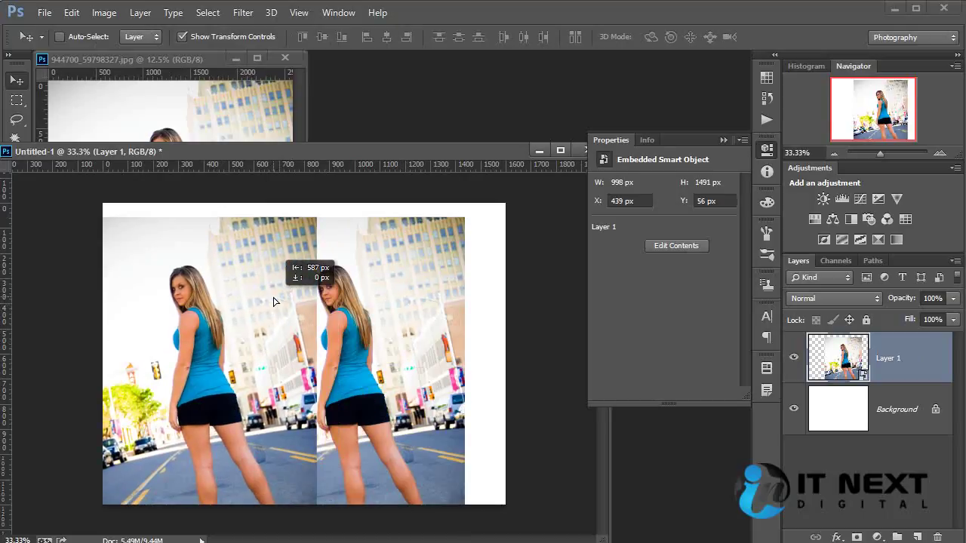
left_click(419, 306, "ctrl")
left_click_drag(409, 313, 516, 312)
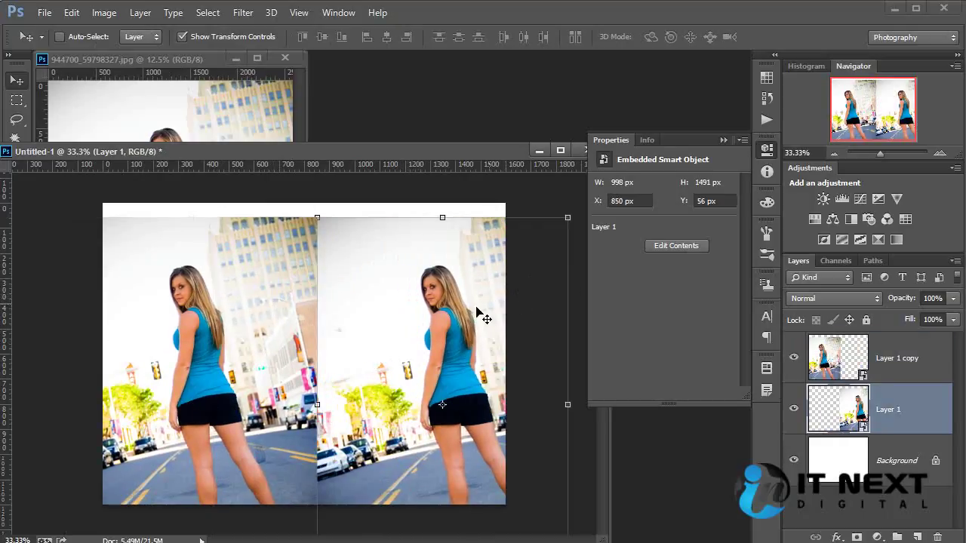
left_click(200, 315, "ctrl")
right_click(901, 356)
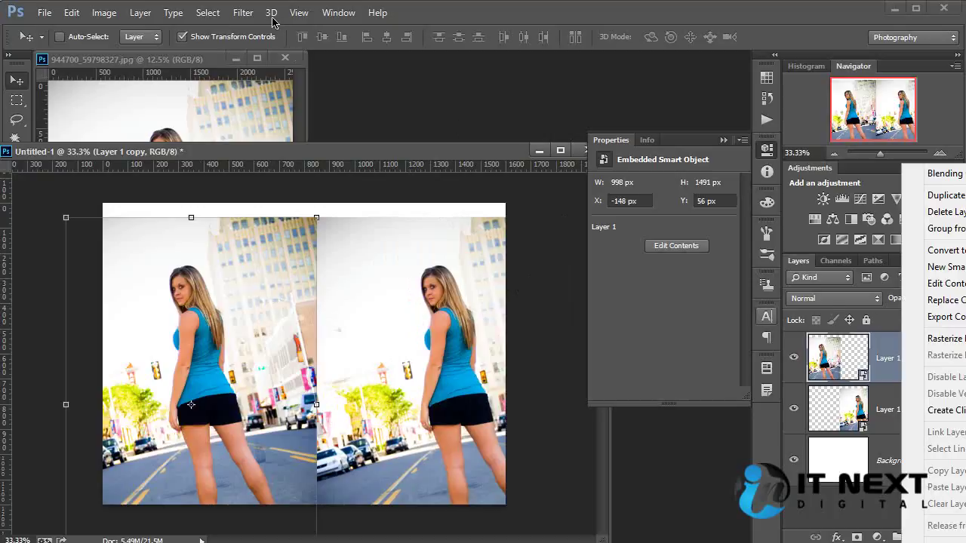
left_click(143, 13)
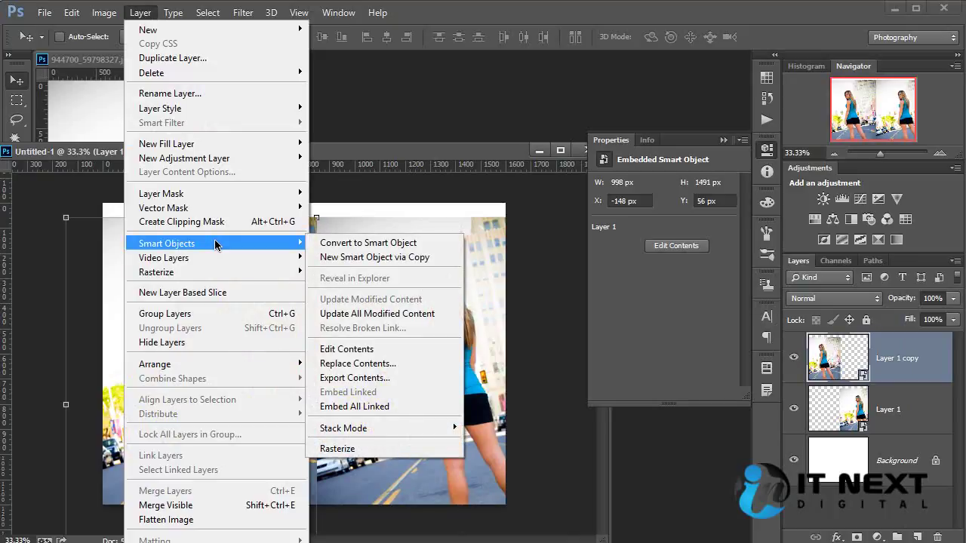
mouse_move(156, 271)
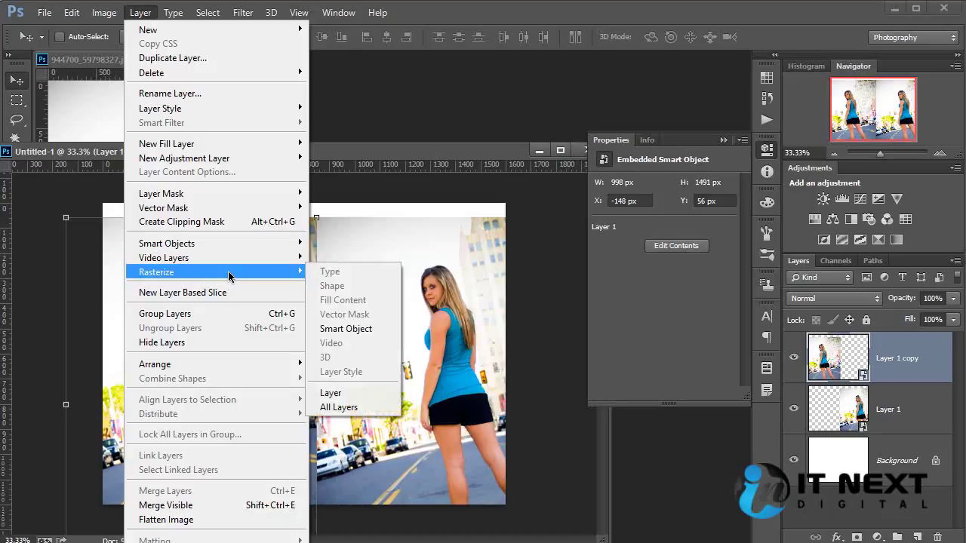
Rasterize Layer 1 copy and rename it 'raster'
left_click(347, 330)
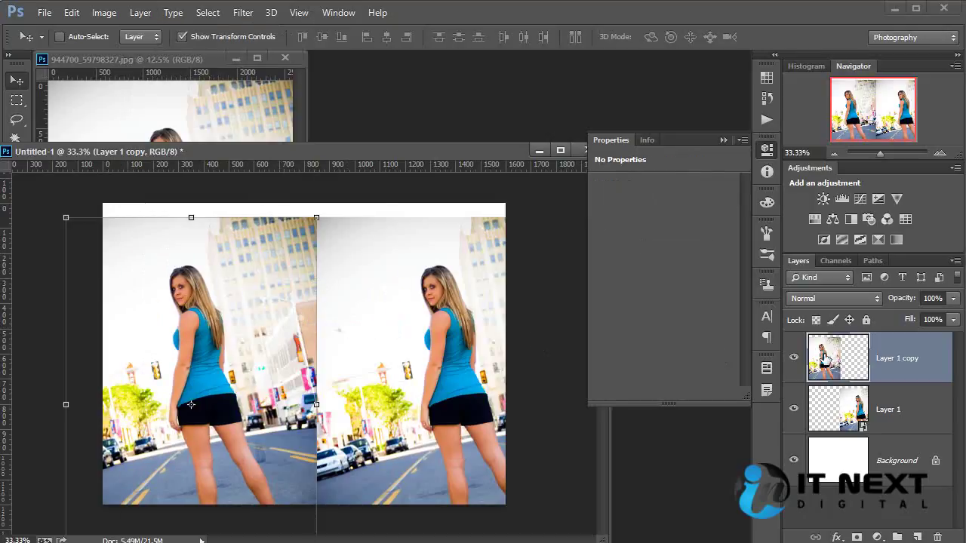
double_click(896, 358)
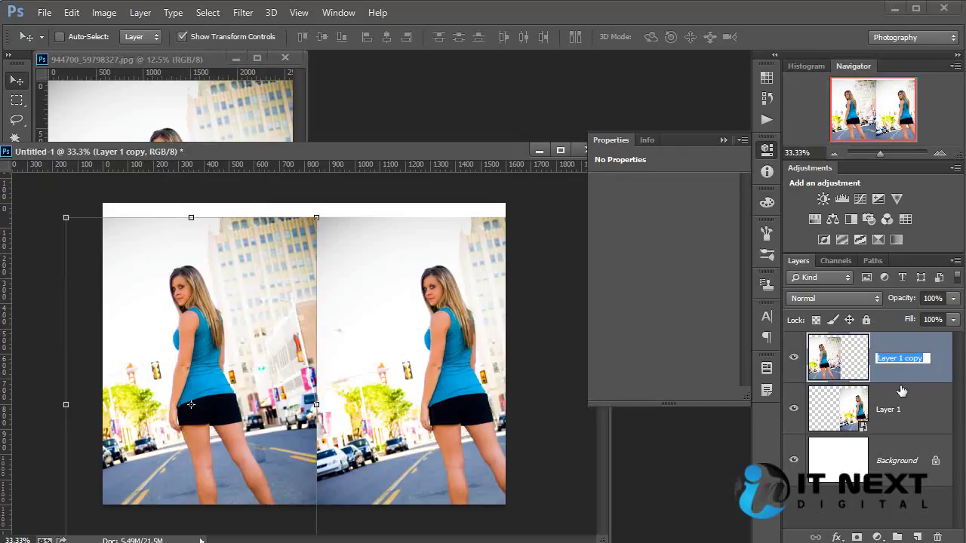
type("raster")
key("Return")
Rename Layer 1 to 'smart object'
double_click(889, 408)
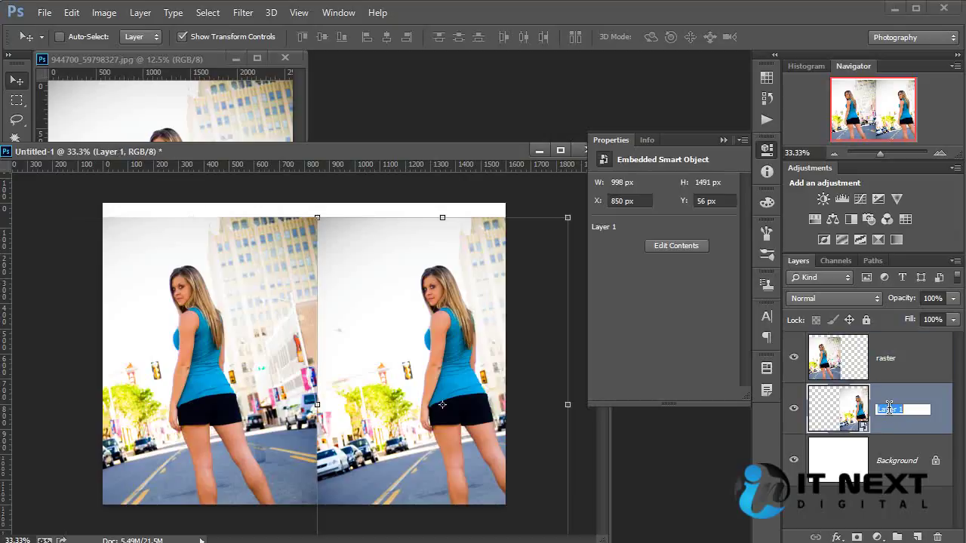
type("smart object")
key("Return")
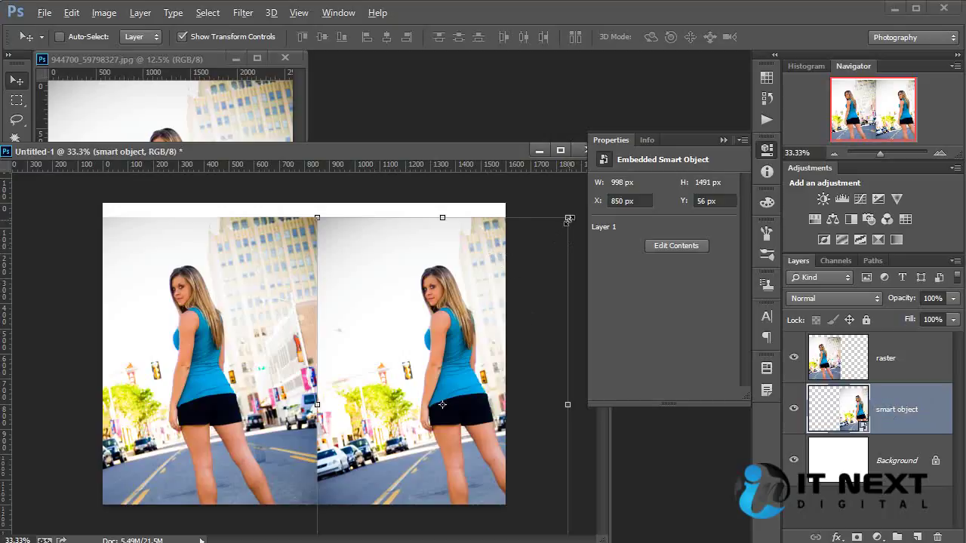
Shrink both the smart object and the raster photo to tiny thumbnails
left_click_drag(568, 218, 451, 393)
key("Return")
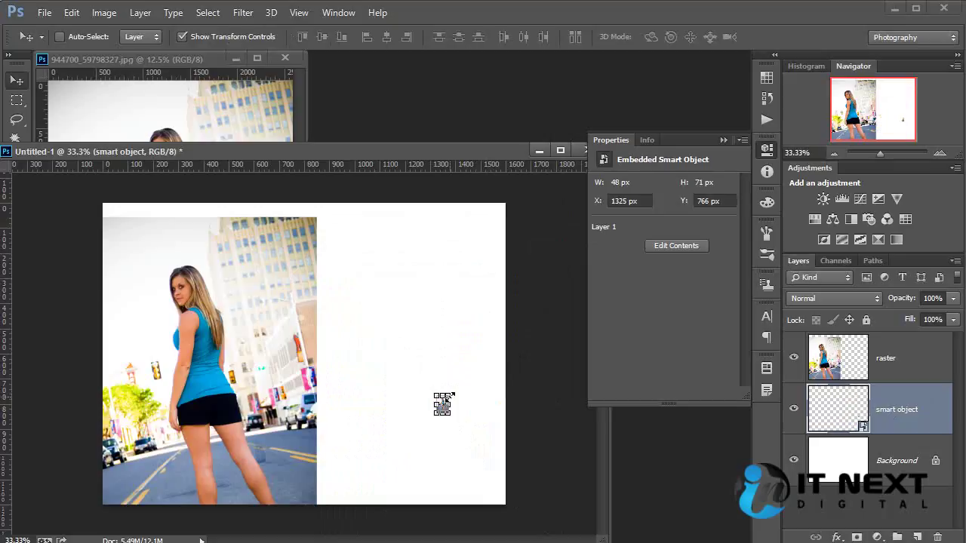
left_click(296, 257, "ctrl")
key("ctrl+t")
left_click_drag(317, 217, 238, 416)
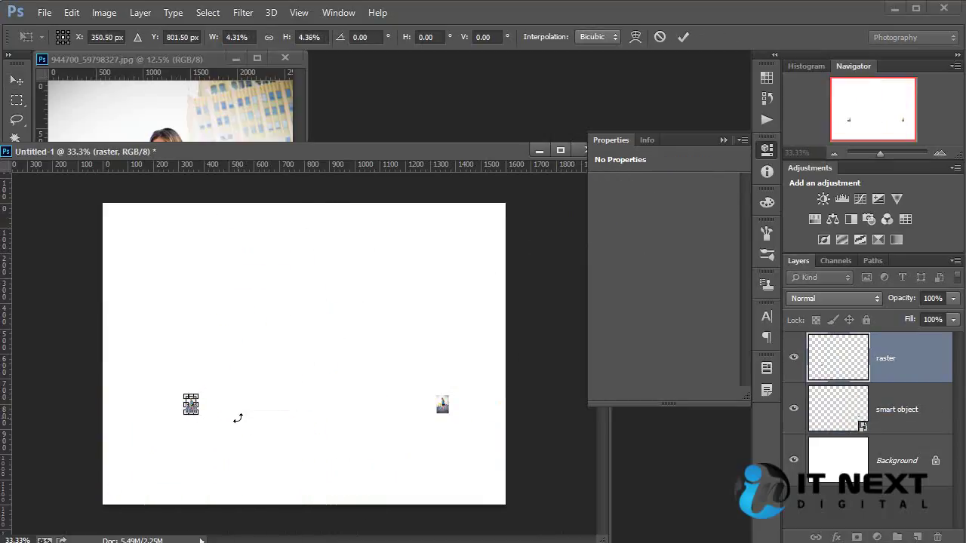
key("Return")
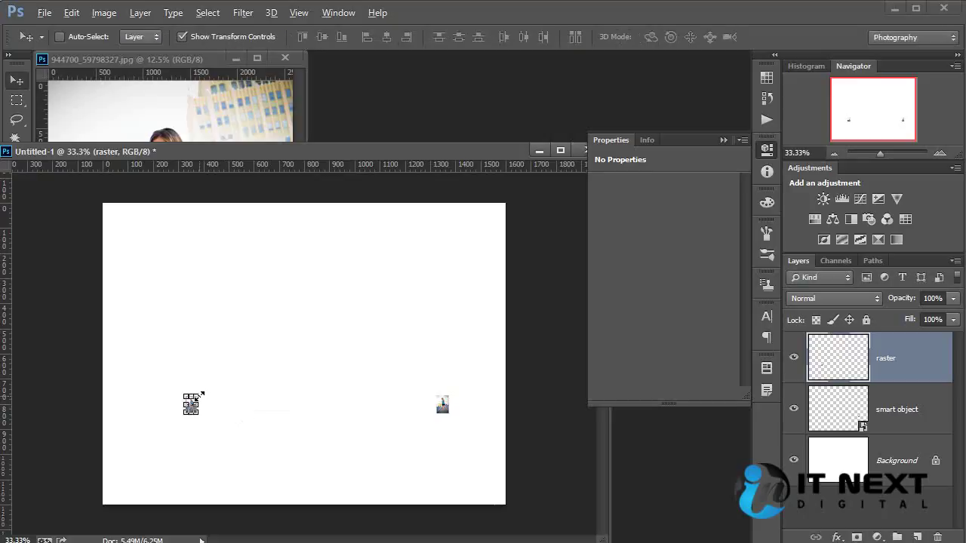
Scale both thumbnails back up to full size and compare raster blur with smart-object sharpness
left_click_drag(199, 394, 341, 179)
key("Return")
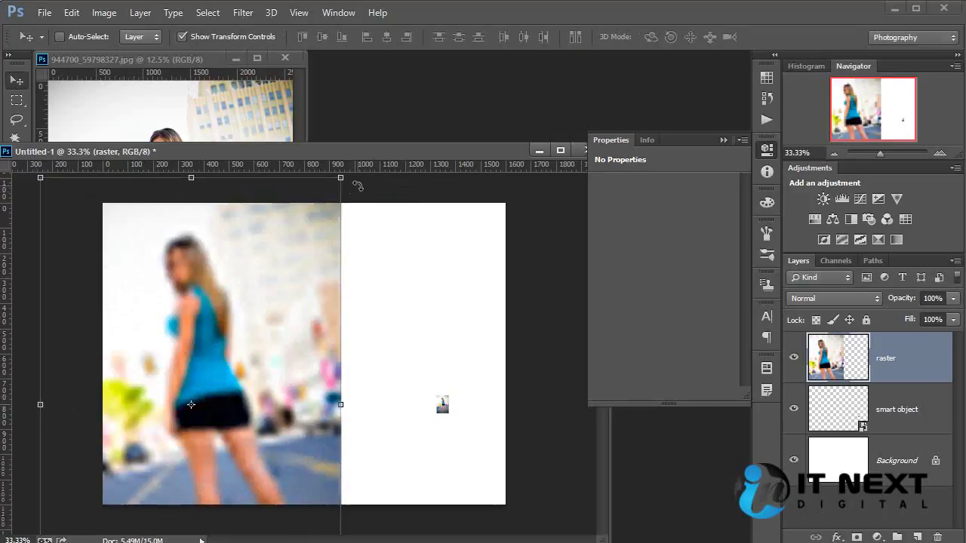
left_click(443, 406, "ctrl")
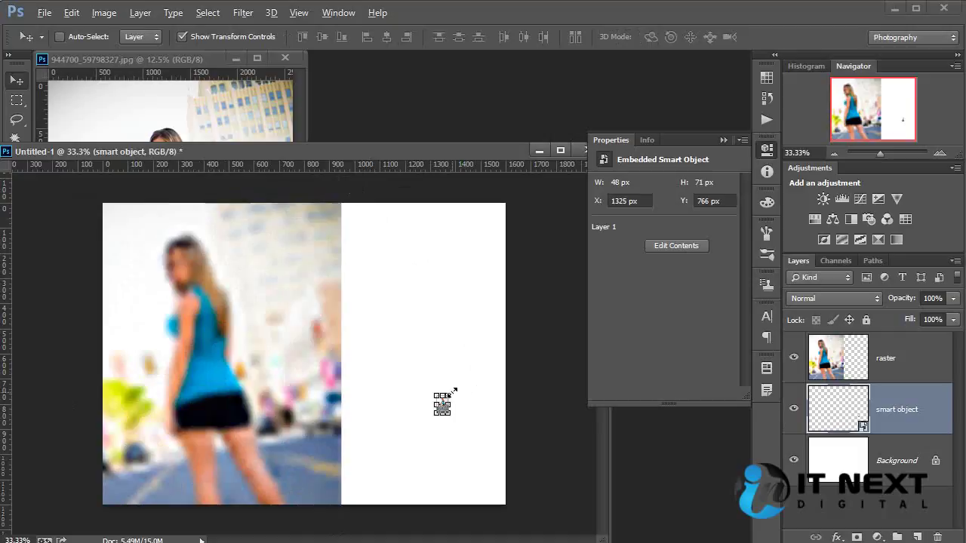
left_click_drag(451, 393, 541, 131)
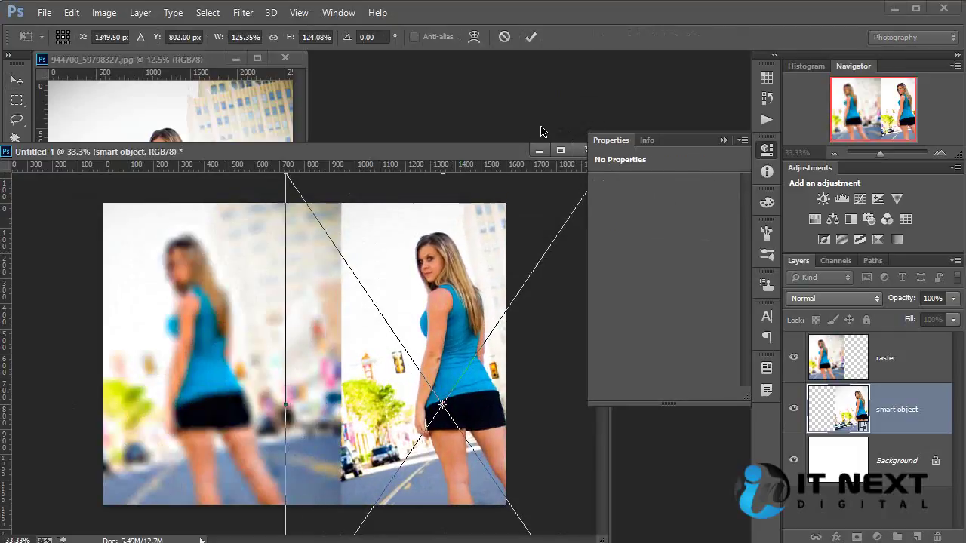
key("Return")
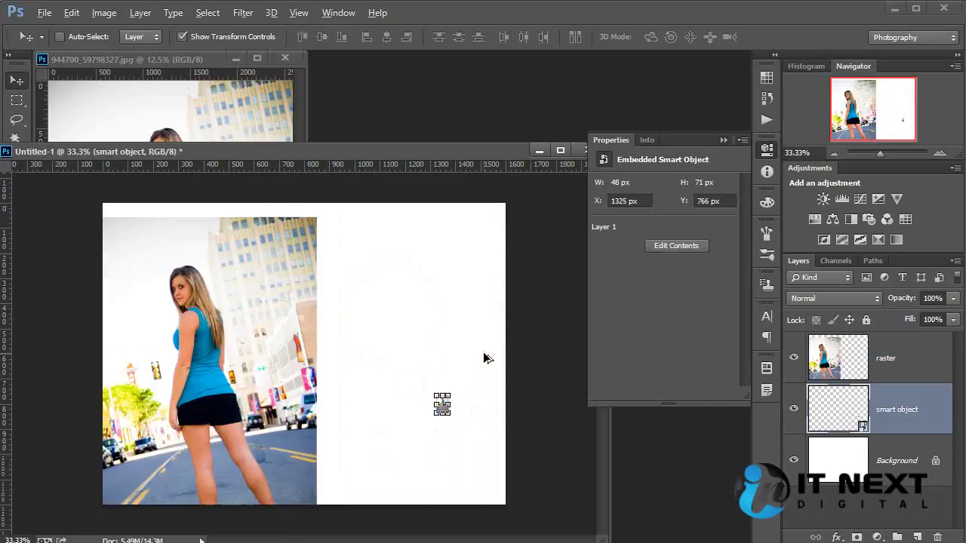
left_click(269, 312, "ctrl")
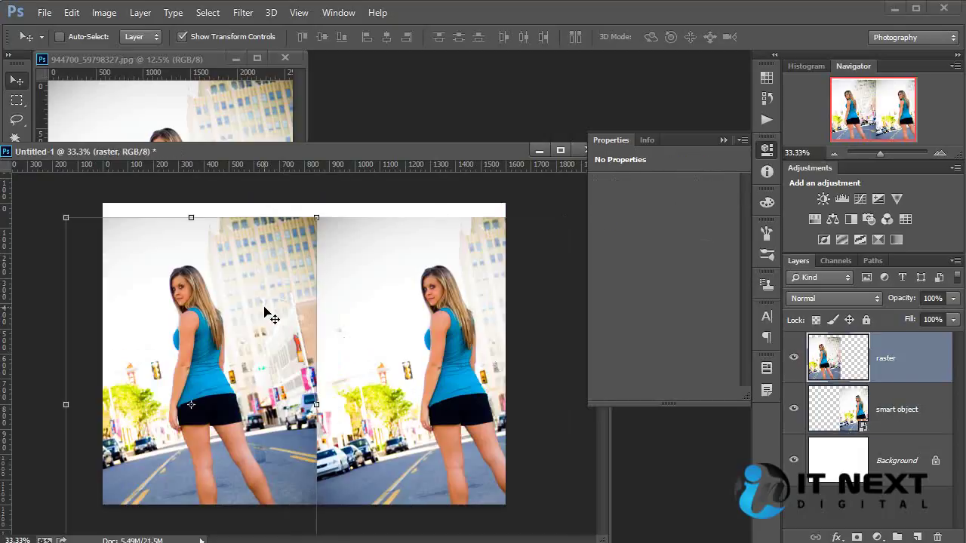
Open and dismiss the raster layer's blending options twice without making changes
double_click(851, 363)
key("Escape")
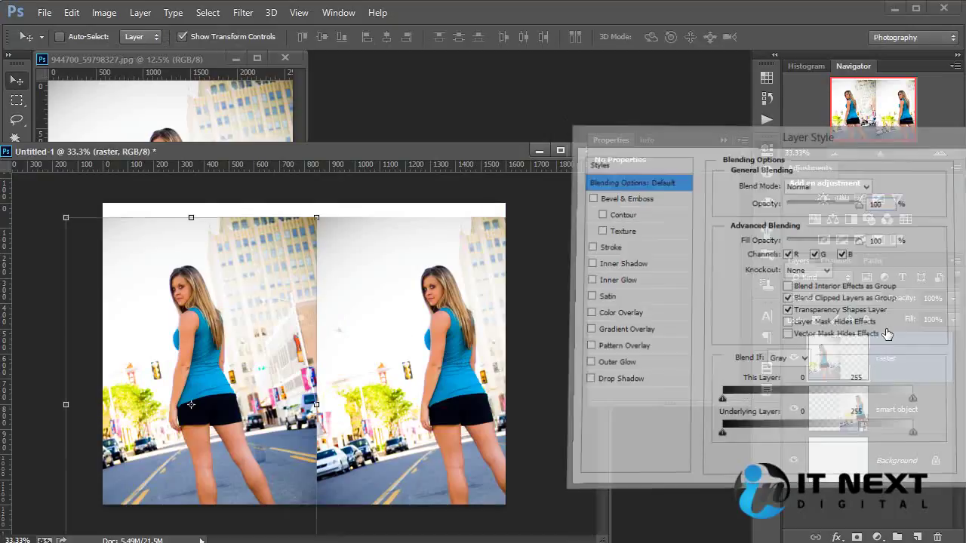
double_click(839, 355)
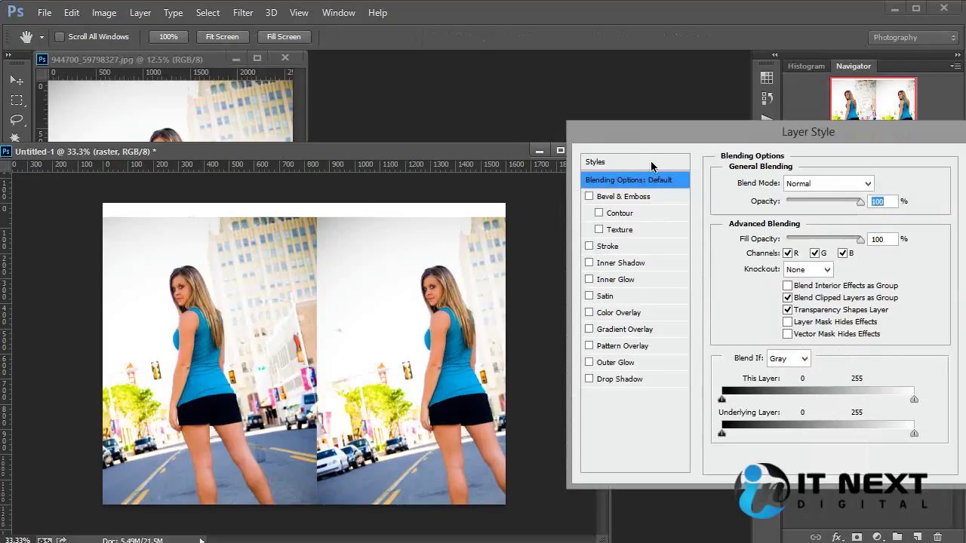
key("Escape")
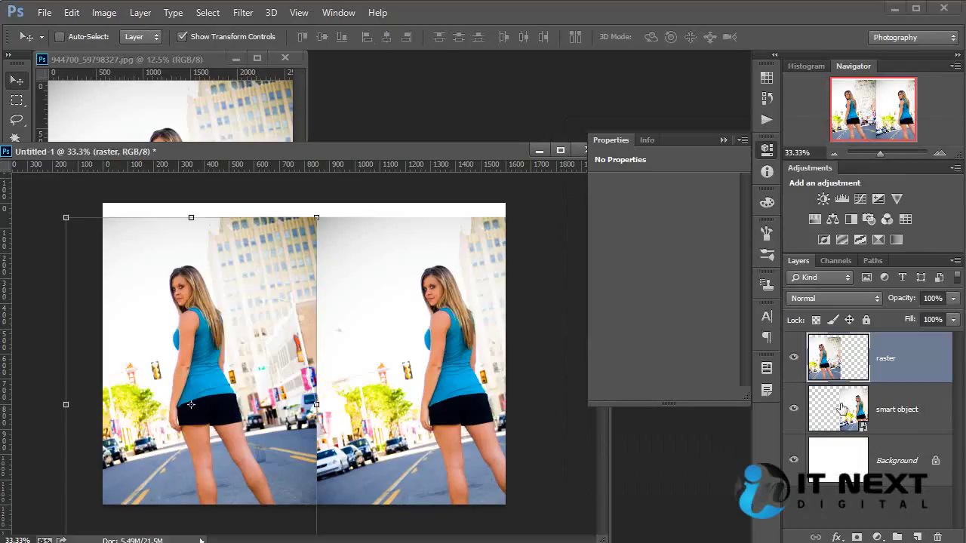
left_click(842, 408)
double_click(842, 409)
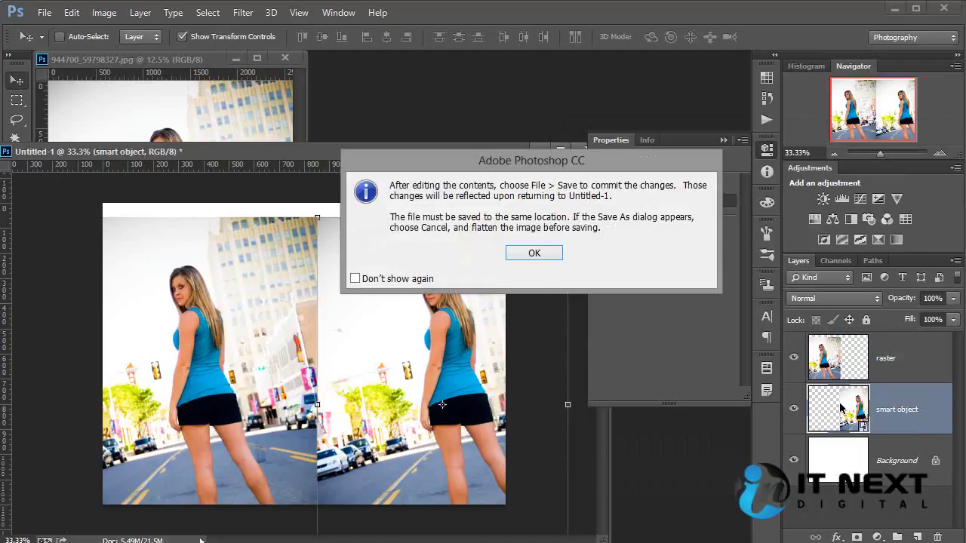
left_click(537, 254)
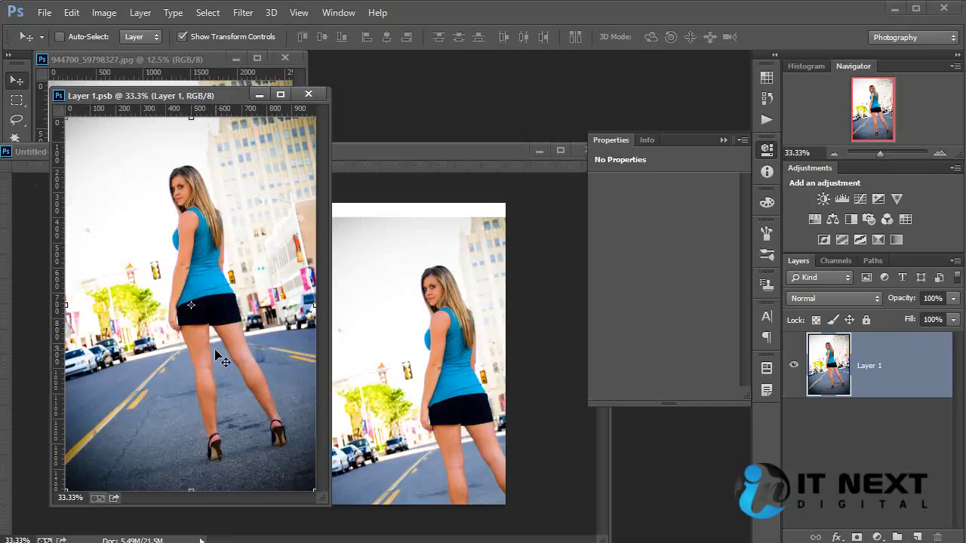
key("ctrl+alt+i")
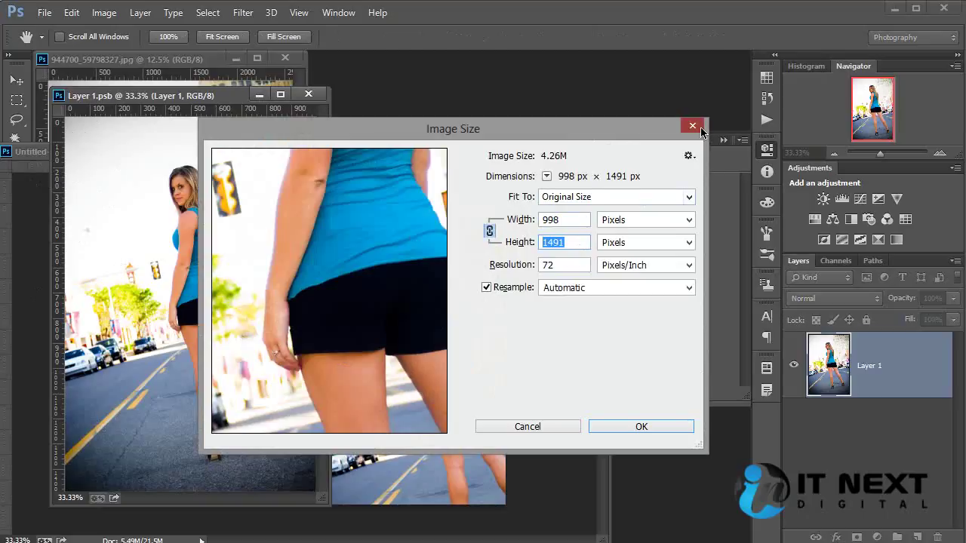
left_click(692, 126)
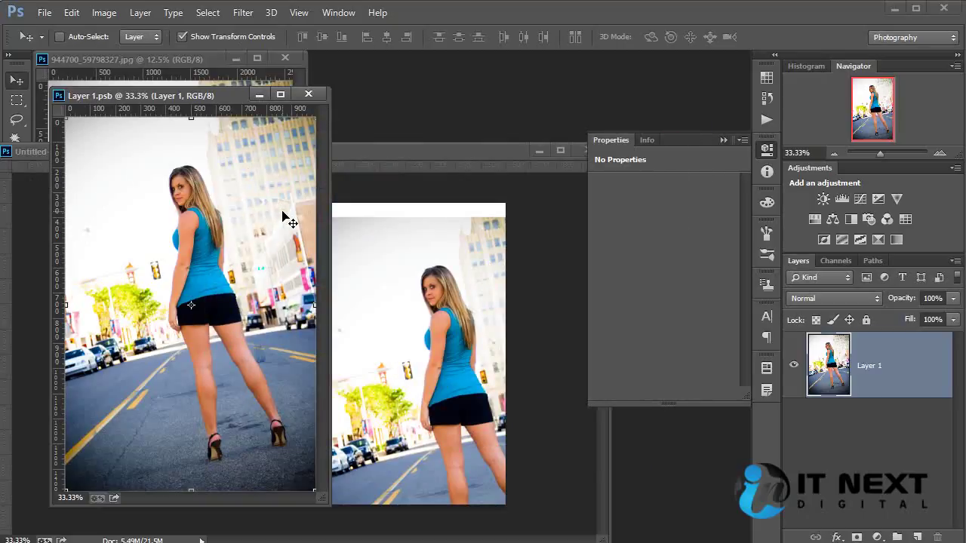
left_click(312, 97)
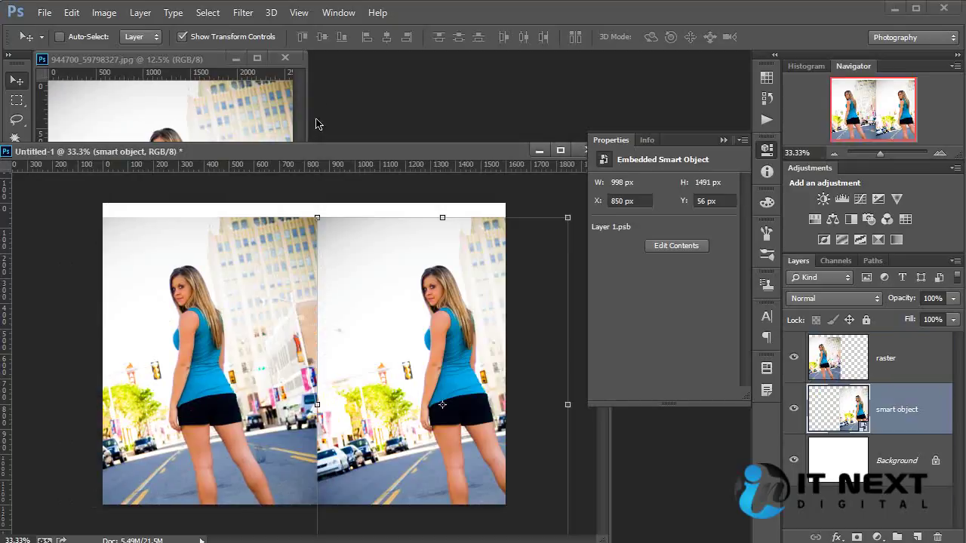
Apply a 60.7-pixel Gaussian Blur to the raster layer
left_click(263, 290, "ctrl")
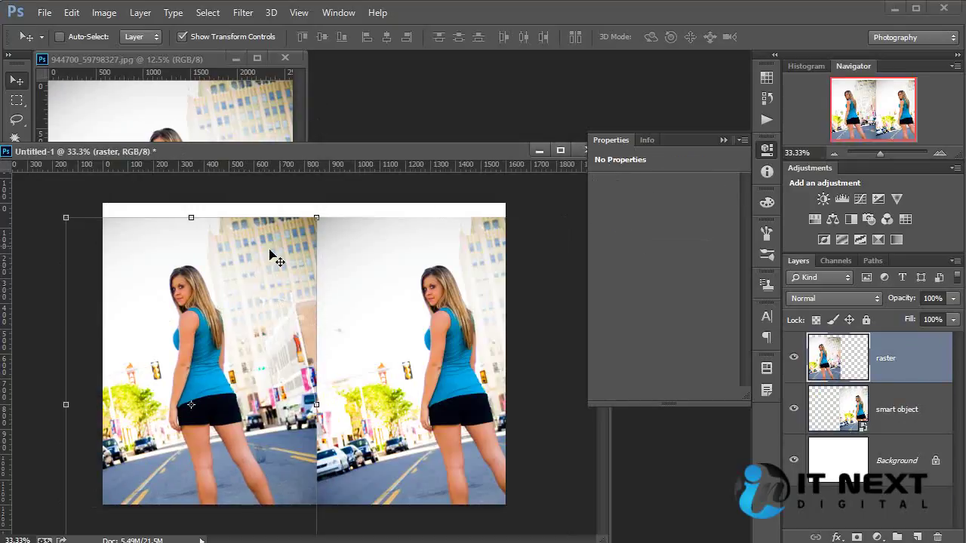
left_click(242, 12)
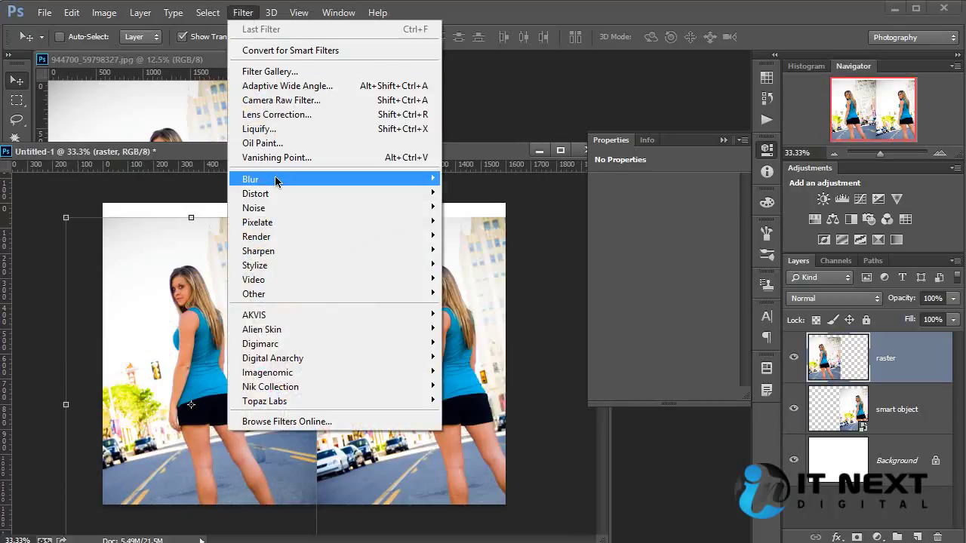
mouse_move(251, 179)
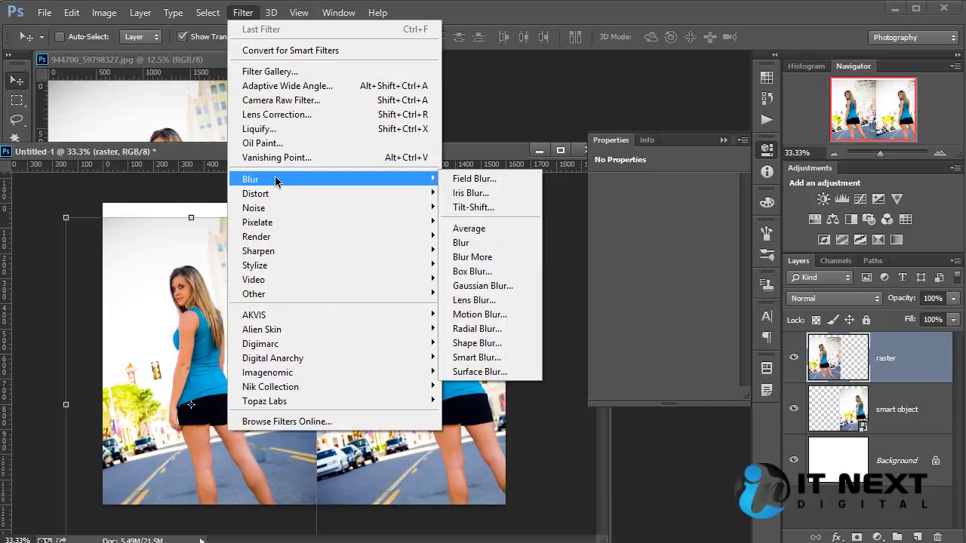
left_click(523, 285)
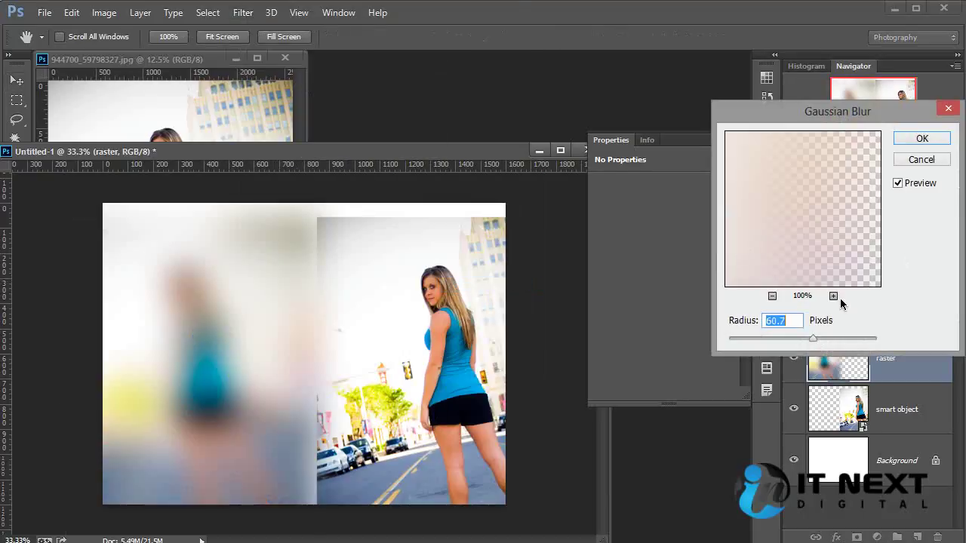
left_click(922, 138)
left_click(930, 430)
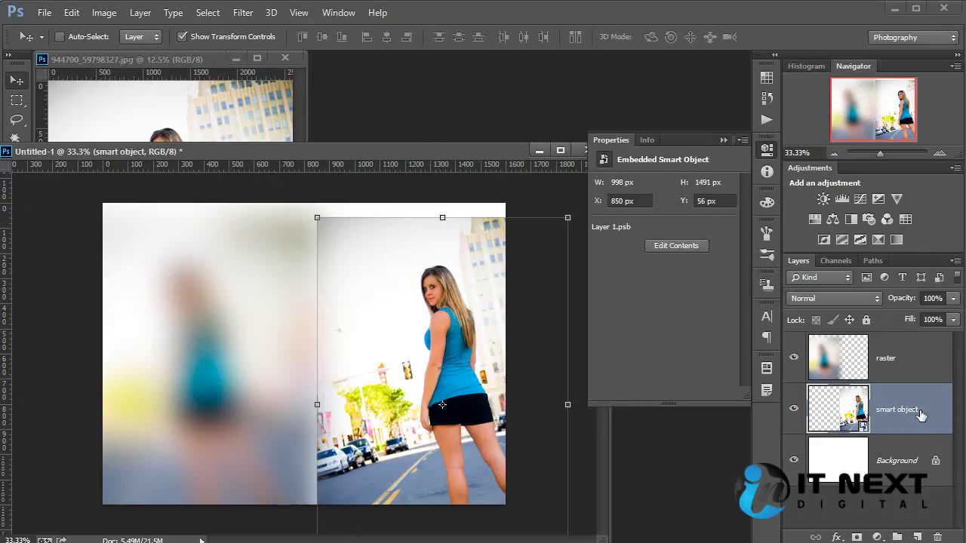
Apply the Gaussian Blur to the smart object as an editable Smart Filter
left_click(243, 13)
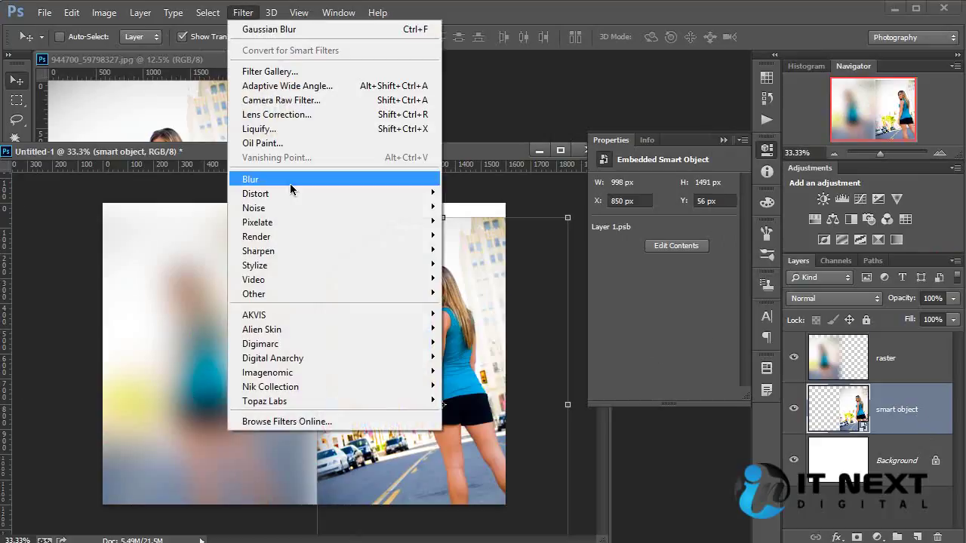
mouse_move(250, 179)
left_click(475, 281)
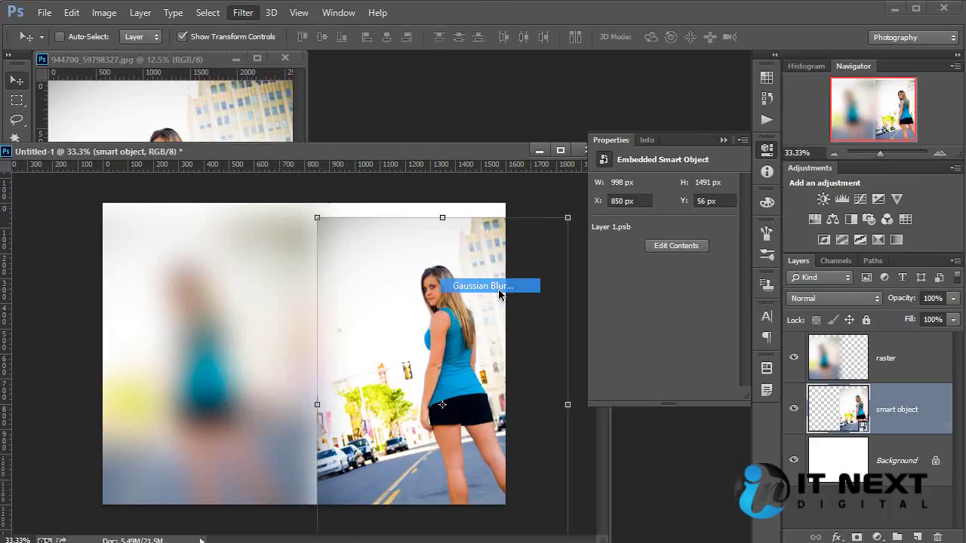
left_click(922, 138)
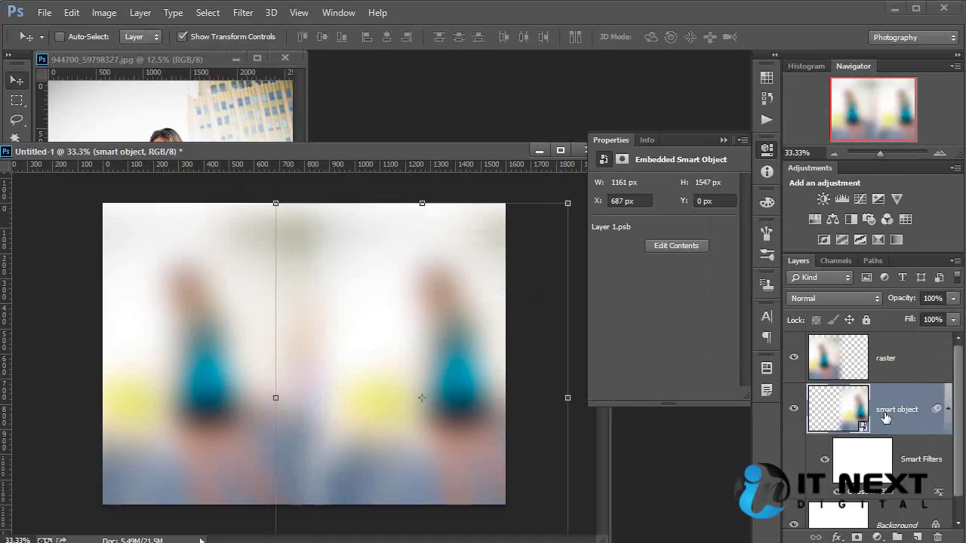
Adjust the raster layer's Blend If blending options and confirm them
left_click(890, 360)
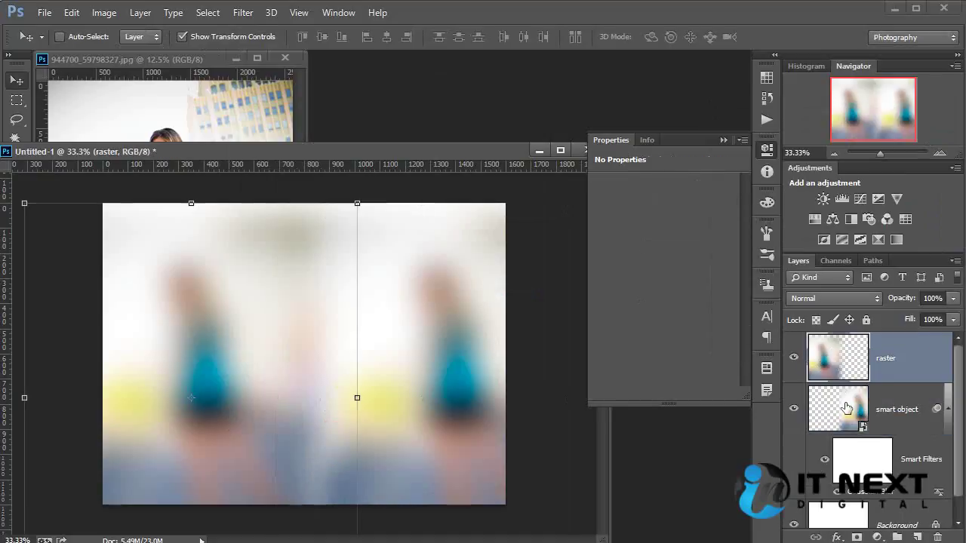
double_click(912, 361)
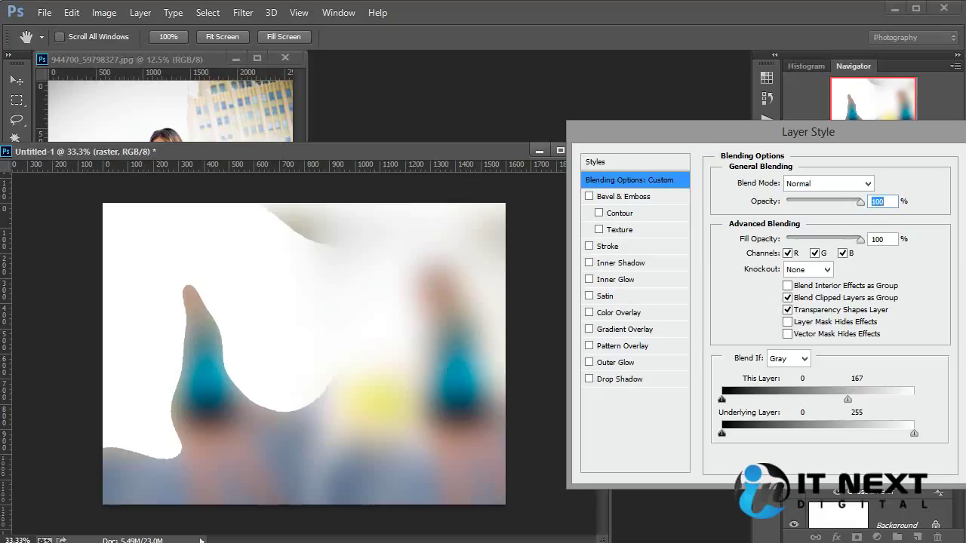
left_click(960, 198)
left_click(868, 294)
key("Return")
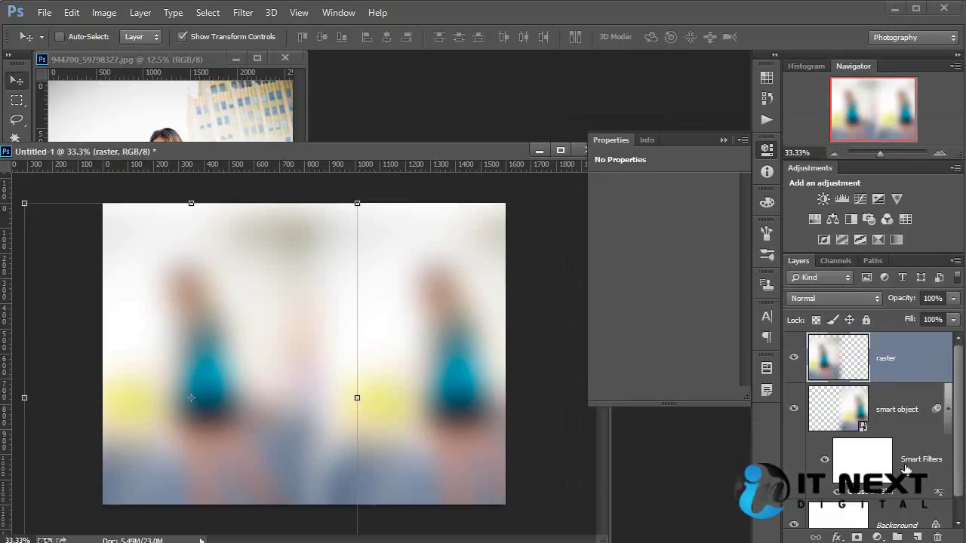
left_click(933, 472)
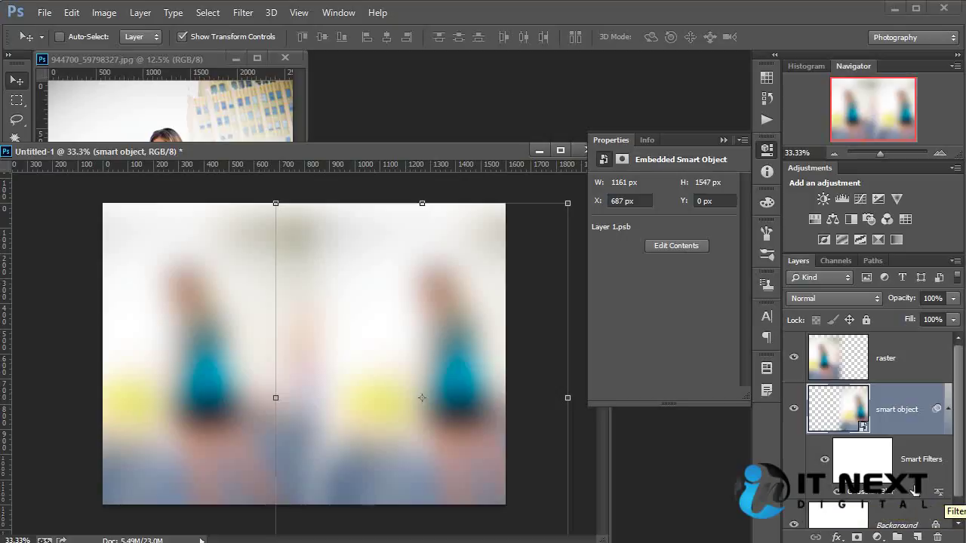
Toggle the smart object's blur filter visibility to compare blurred and sharp versions
left_click(825, 459)
left_click(825, 461)
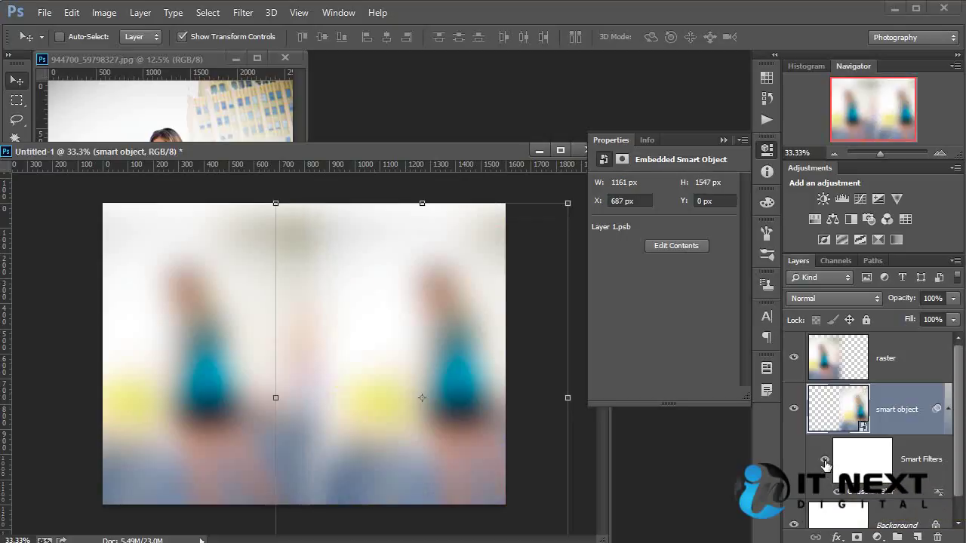
left_click(825, 461)
left_click(825, 461)
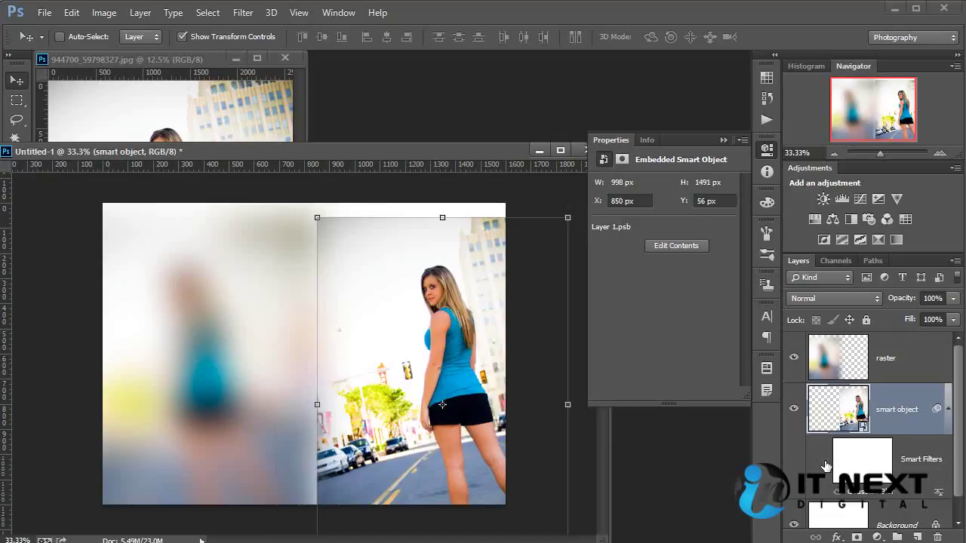
left_click(825, 461)
Delete the smart object's Gaussian Blur smart filter by dragging it to the trash
left_click_drag(904, 462, 941, 536)
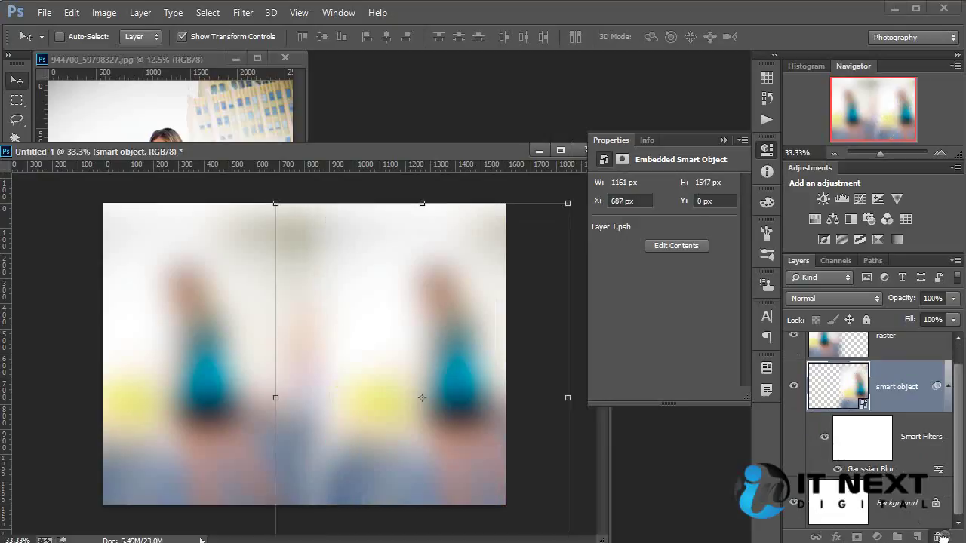
left_click(891, 361)
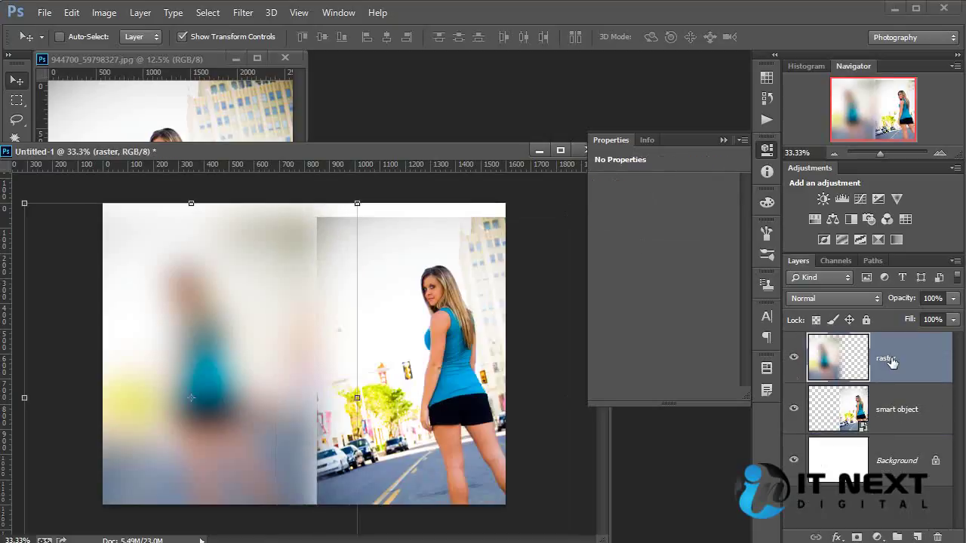
left_click(71, 13)
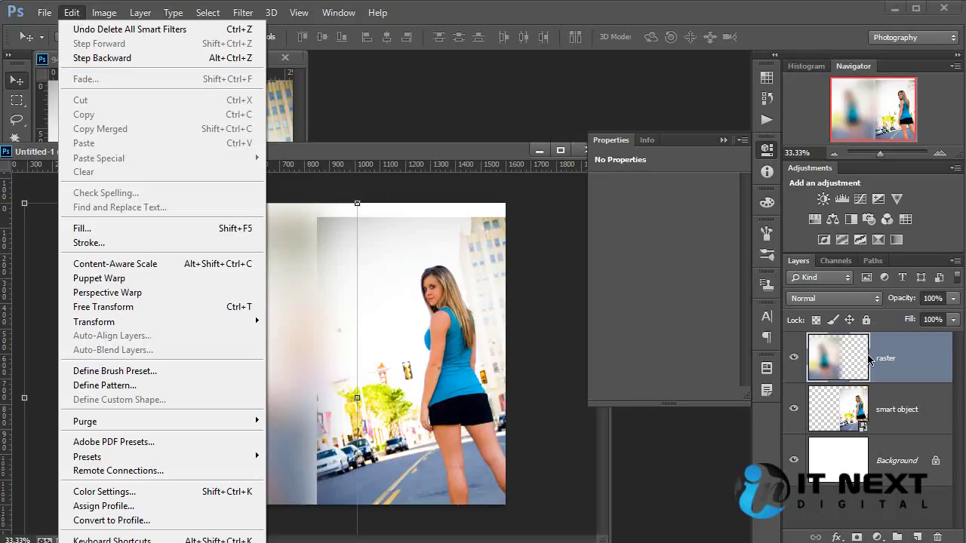
left_click(944, 365)
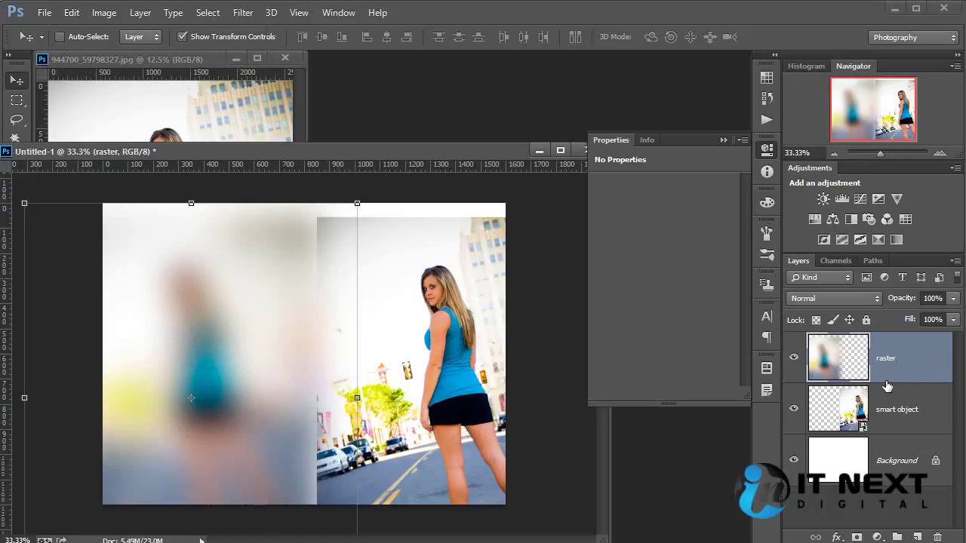
Undo back past the blur, then nudge the raster copy up and the smart object right
key("alt+bracketleft")
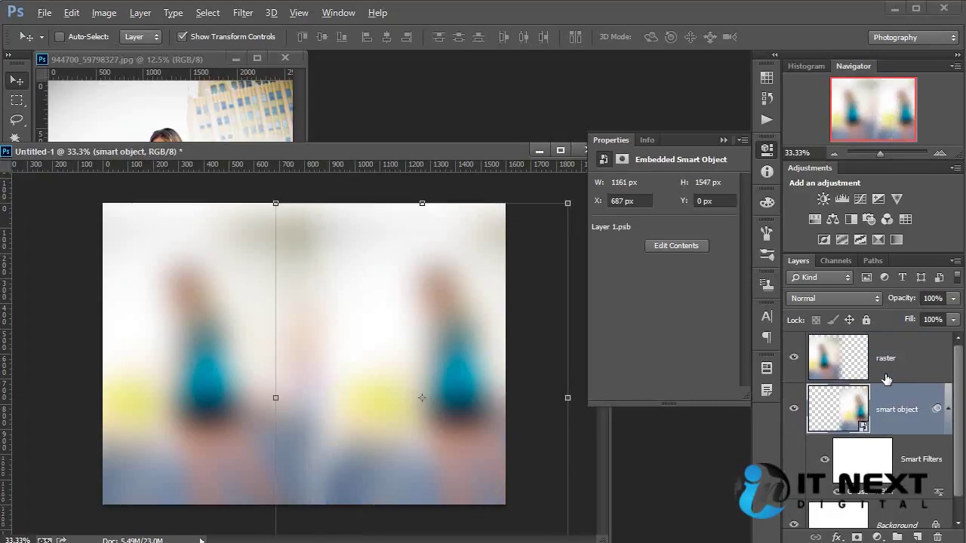
key("ctrl+alt+z")
key("ctrl+alt+z")
key("ctrl+alt+z")
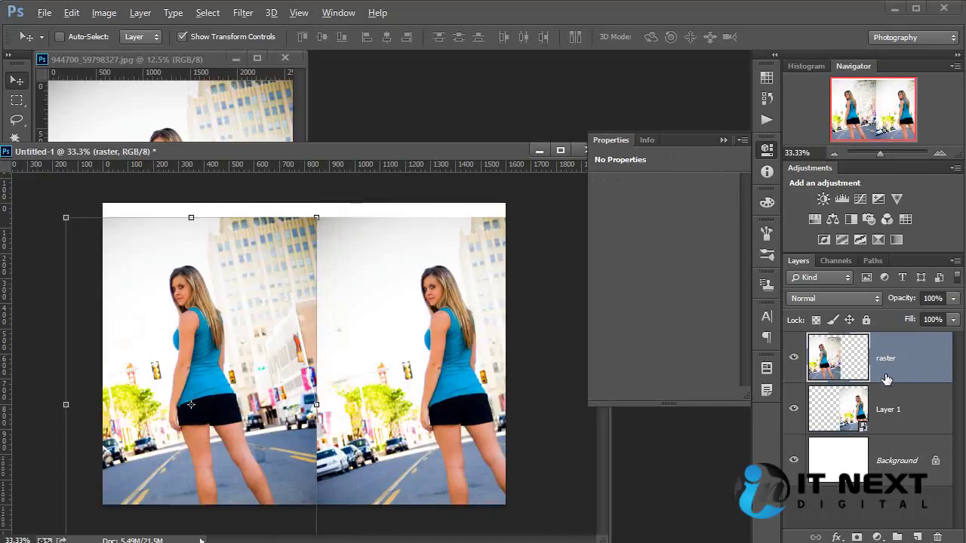
left_click_drag(197, 281, 199, 260)
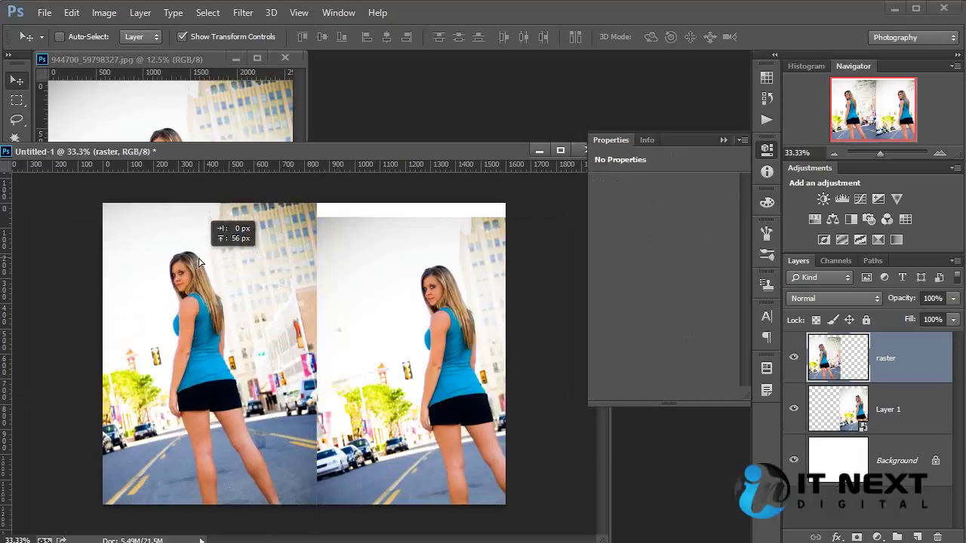
key("alt+bracketleft")
mouse_move(412, 282)
left_mouse_down()
mouse_move(438, 276)
mouse_move(430, 273)
left_mouse_up()
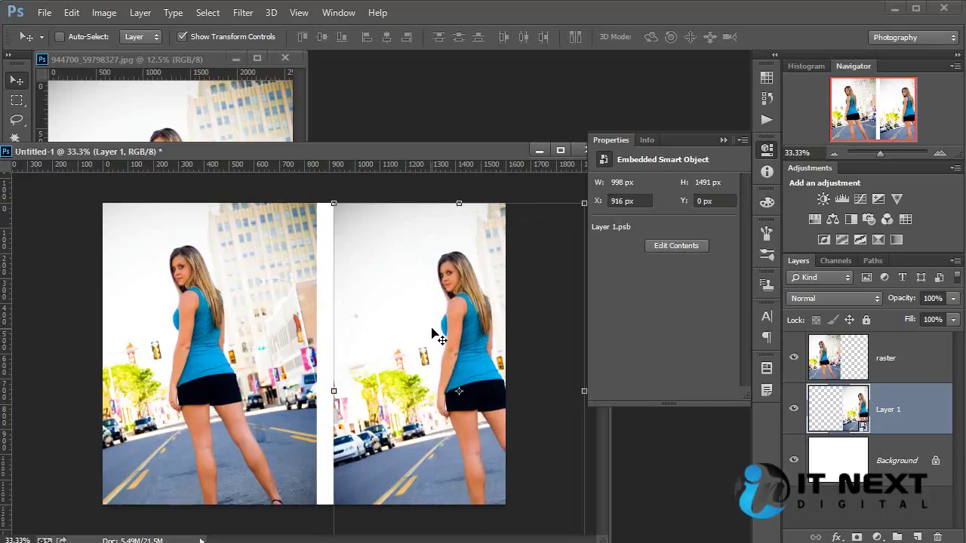
Preview a Hue/Saturation hue shift on the raster copy, cancel it, and reselect the smart object
left_click(890, 369)
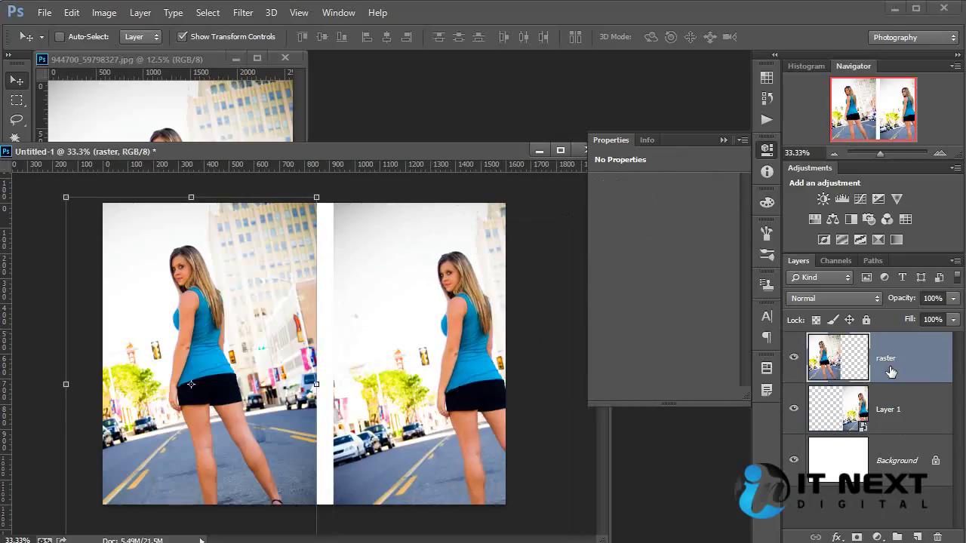
key("ctrl+u")
left_click_drag(573, 341, 639, 341)
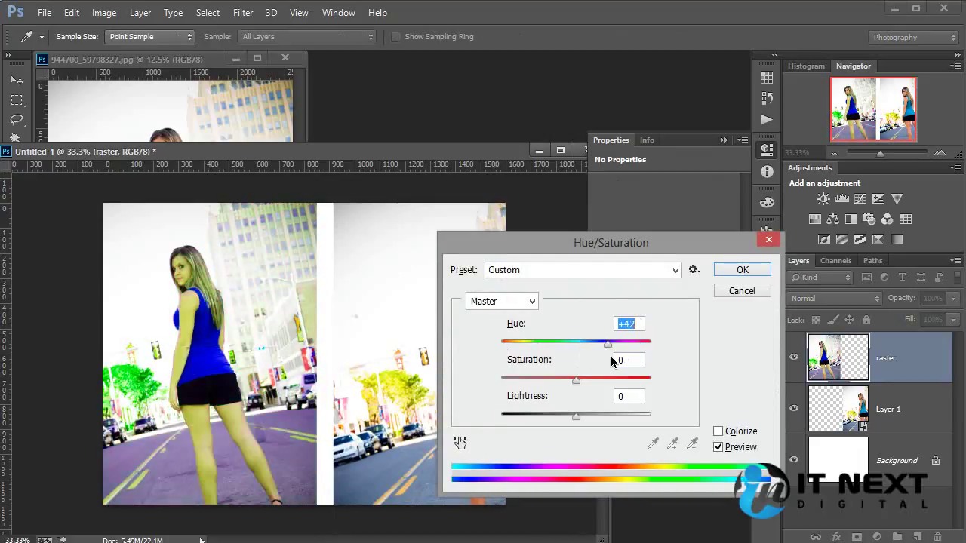
left_click_drag(638, 359, 640, 359)
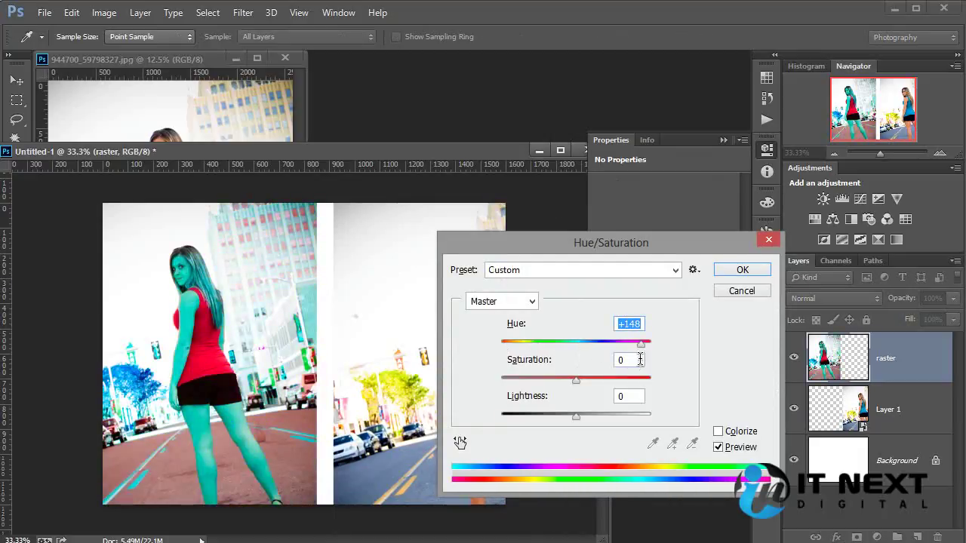
left_click(741, 290)
left_click(887, 407)
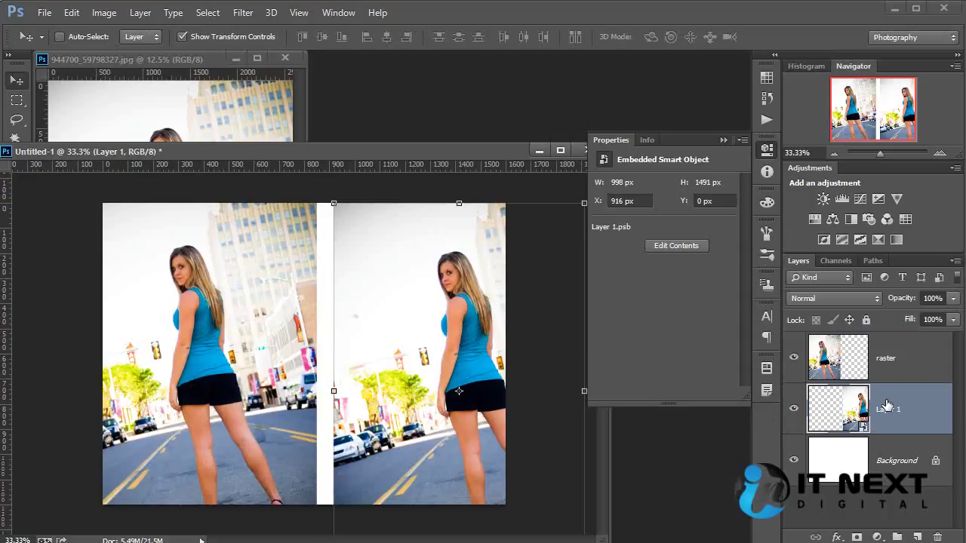
left_click(880, 537)
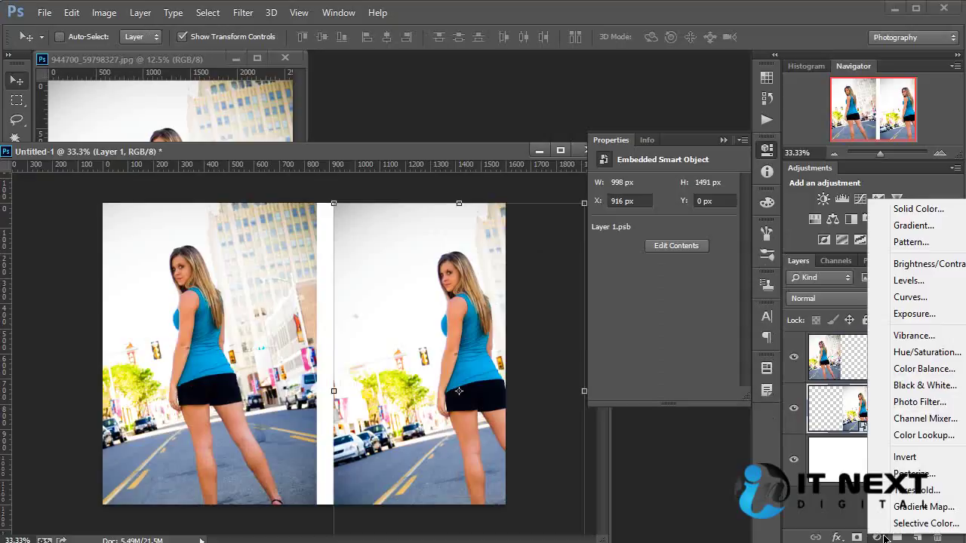
left_click(926, 352)
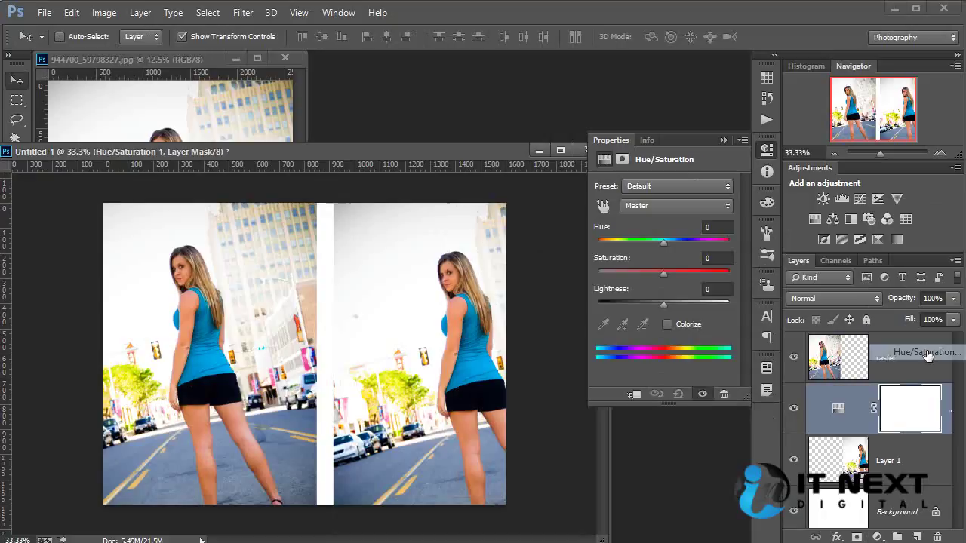
left_click(873, 433, "alt")
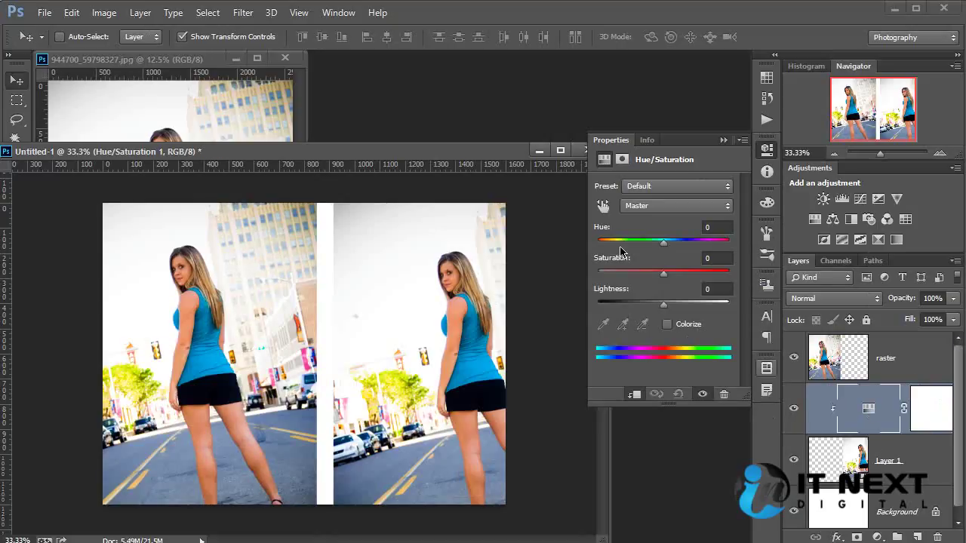
left_click_drag(663, 242, 709, 242)
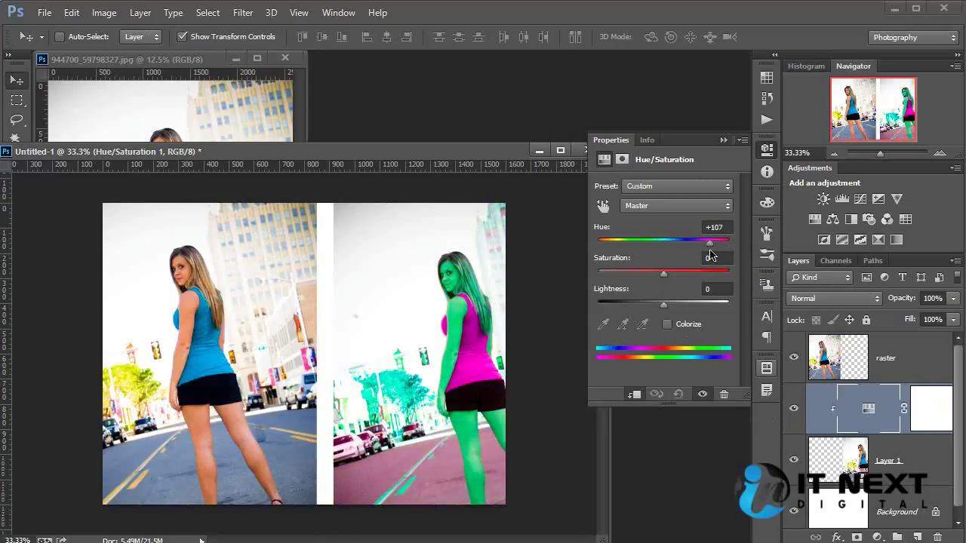
left_click(888, 338)
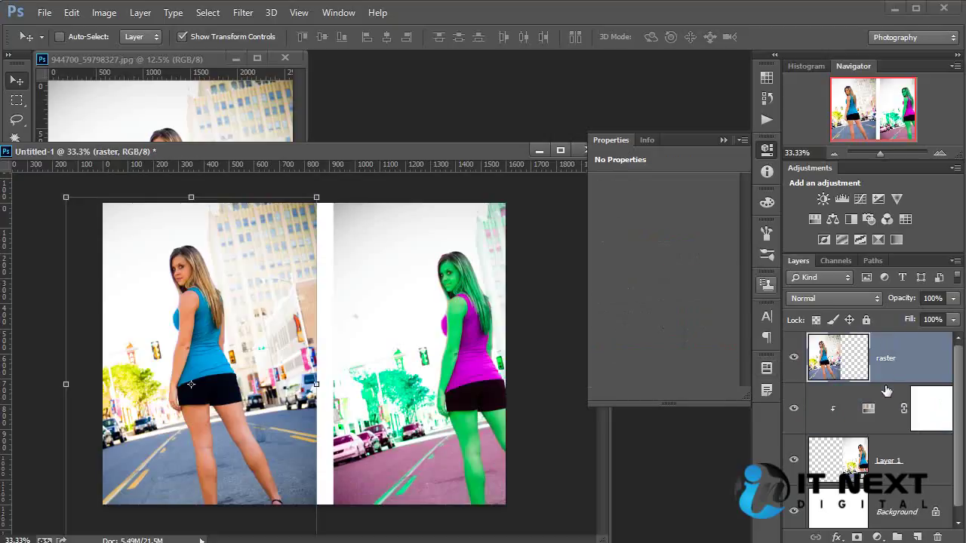
left_click_drag(888, 426, 883, 339)
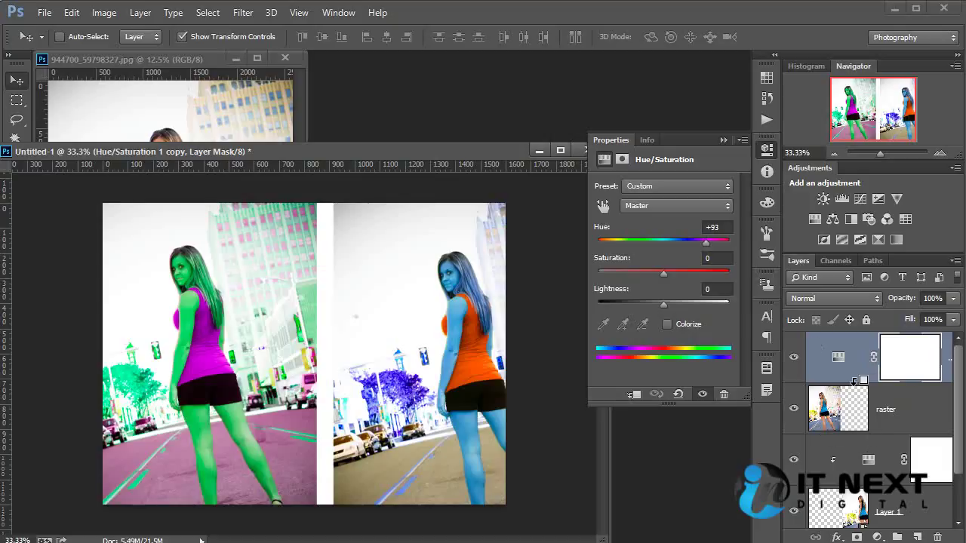
left_click(855, 380, "alt")
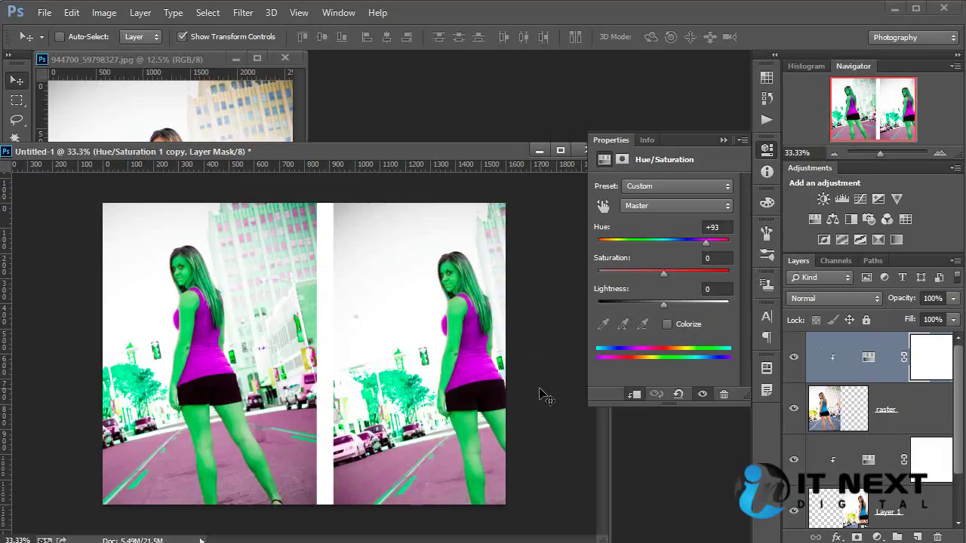
left_click_drag(888, 375, 940, 536)
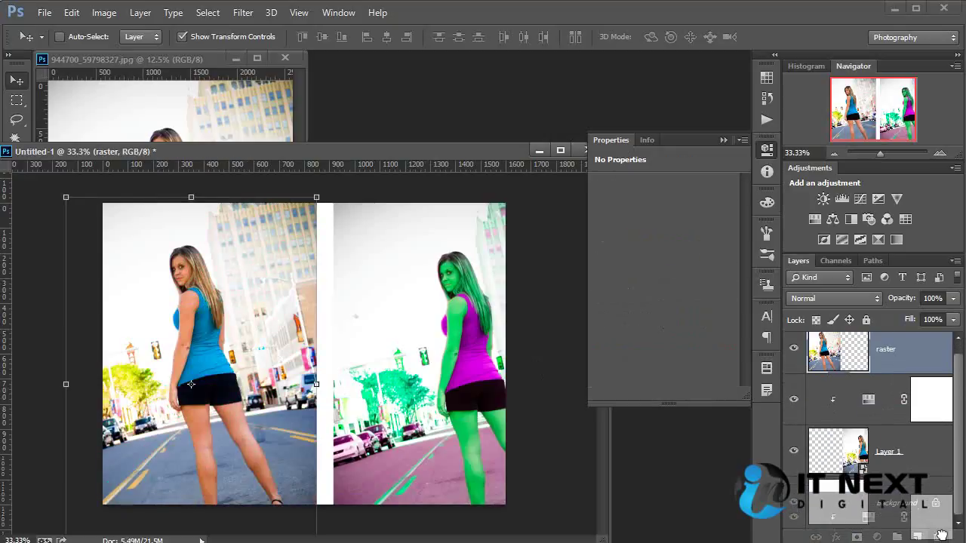
Move the smart object left to X 784 px over the raster, then skew the raster's top-right corner
left_click(444, 310, "ctrl")
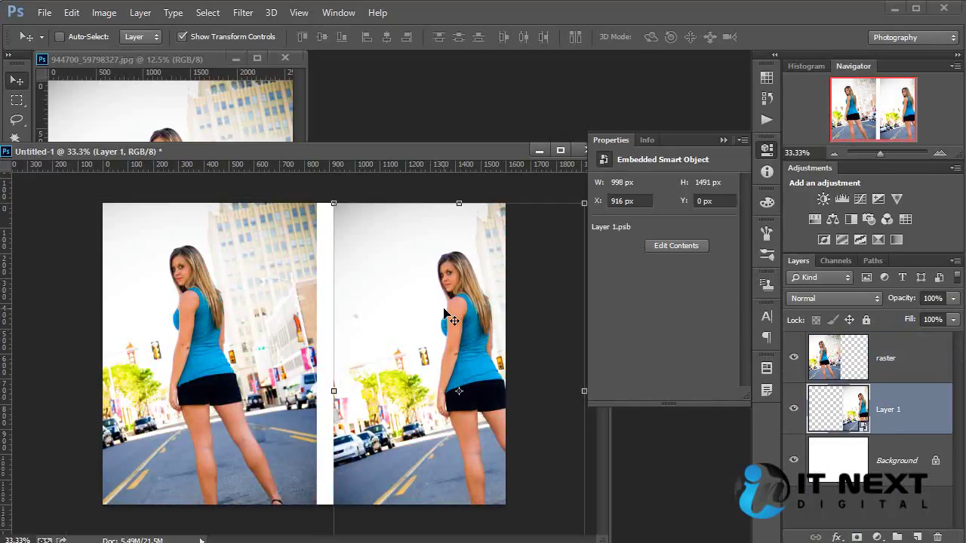
mouse_move(445, 310)
left_mouse_down()
mouse_move(338, 259)
mouse_move(445, 259)
left_mouse_up()
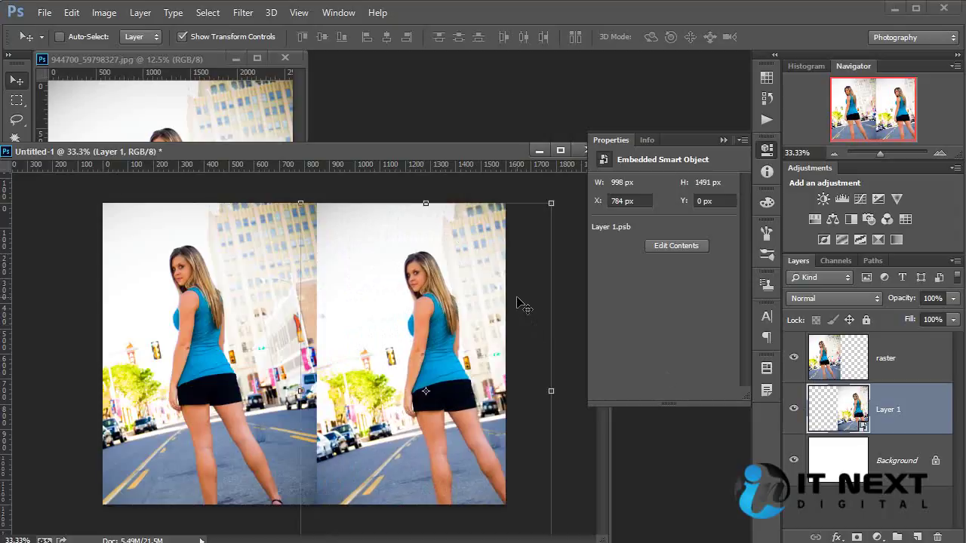
left_click(208, 278, "ctrl")
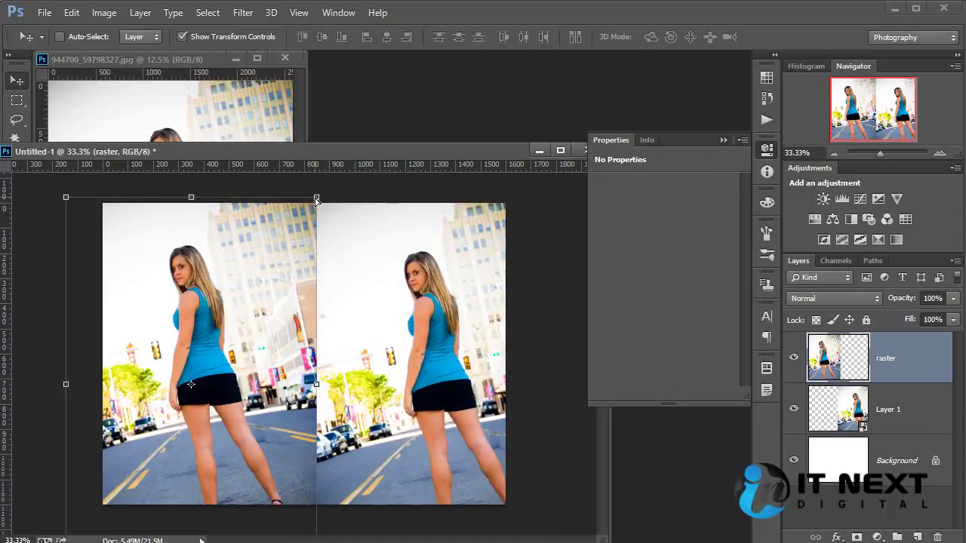
left_click_drag(316, 199, 236, 316)
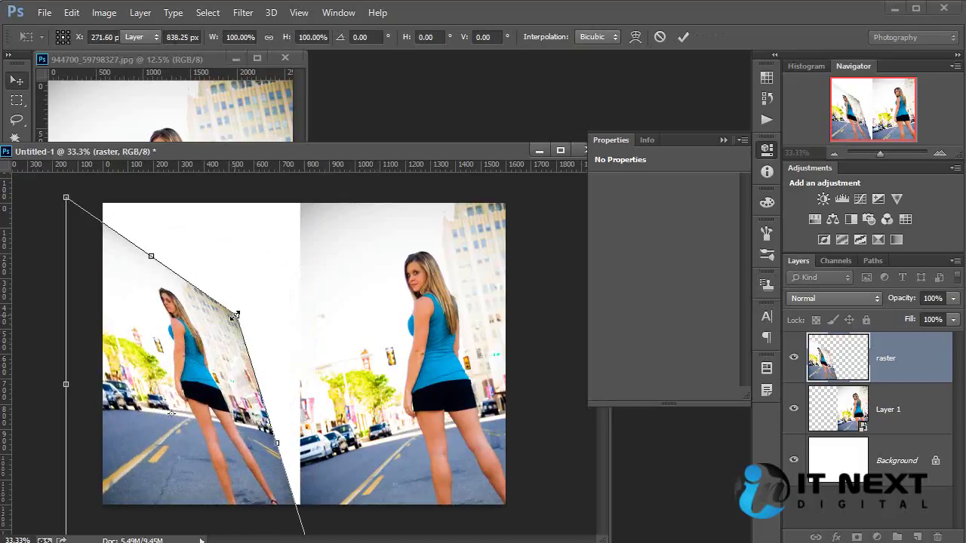
Commit the raster skew, then skew Layer 1 by pulling its top-left corner down
key("Return")
left_click(405, 279, "ctrl")
mouse_move(303, 205)
left_mouse_down()
mouse_move(313, 255)
mouse_move(367, 377)
left_mouse_up()
key("Return")
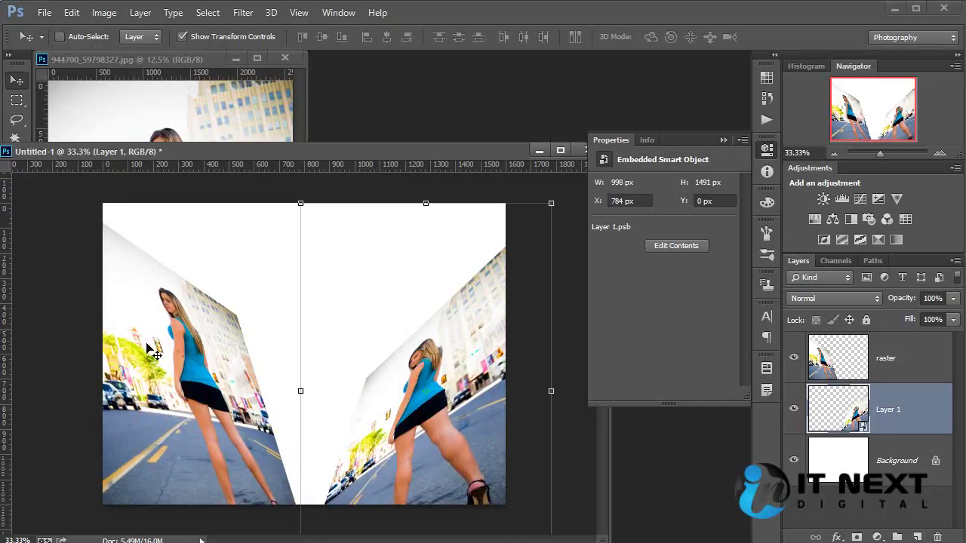
Shift the skewed raster photo up and right, then add Layer 1 to the selection
left_click(169, 345, "ctrl")
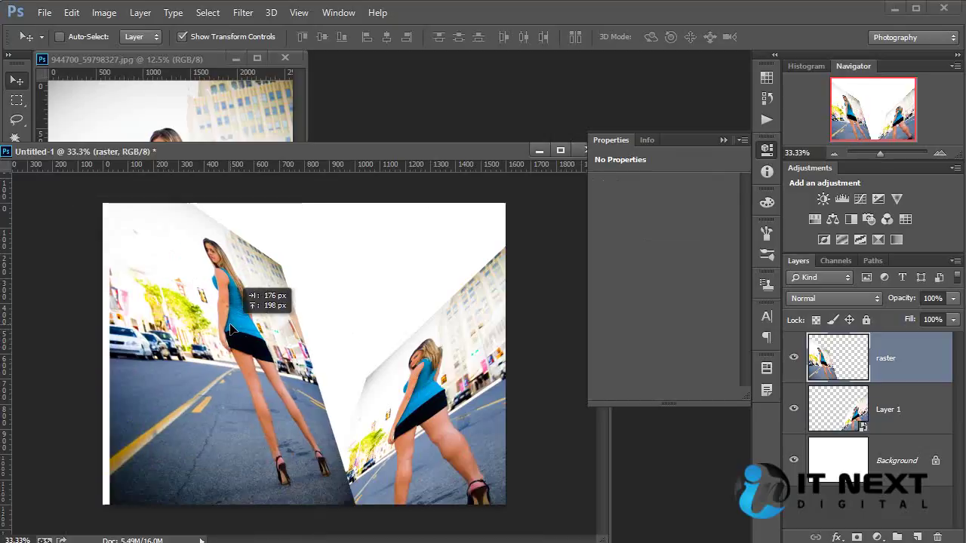
left_click_drag(173, 339, 219, 311)
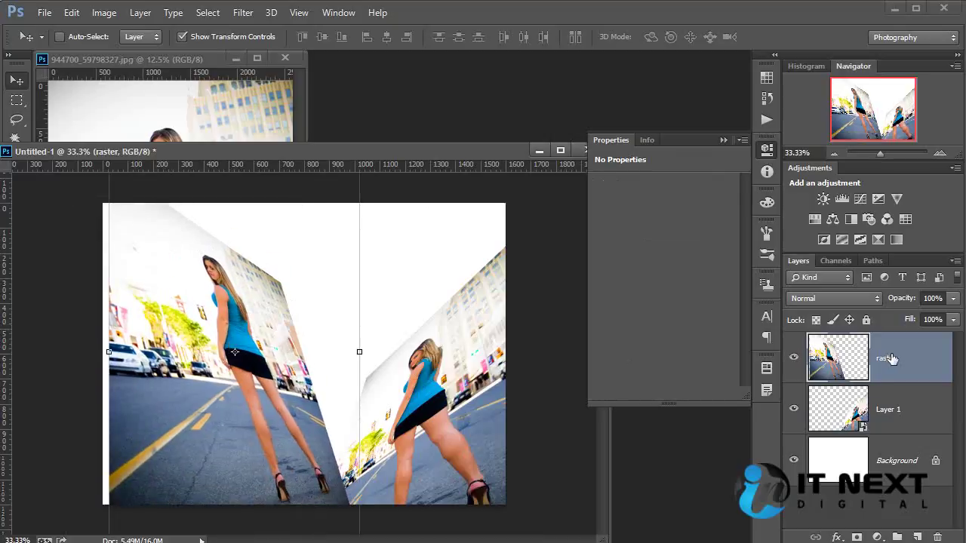
left_click(913, 414, "shift")
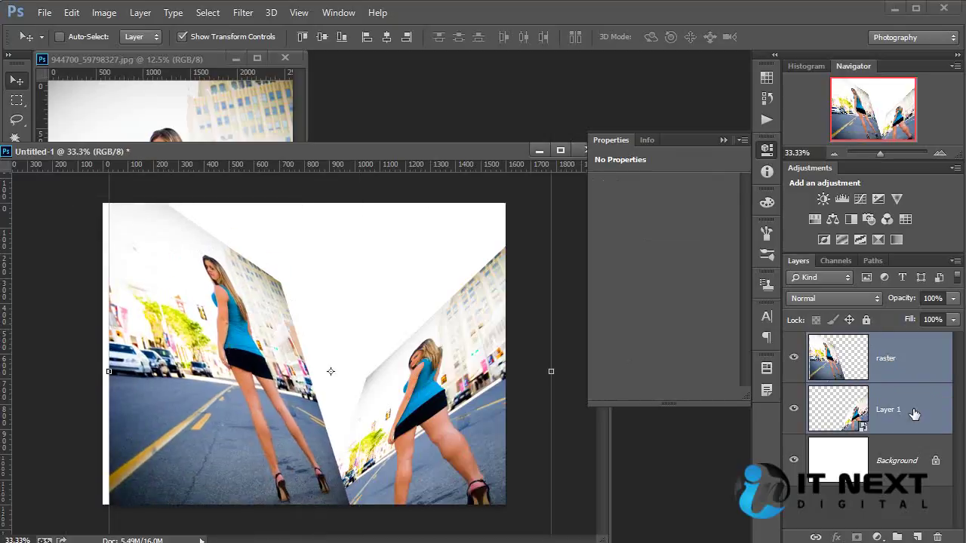
double_click(845, 411)
left_click(549, 255)
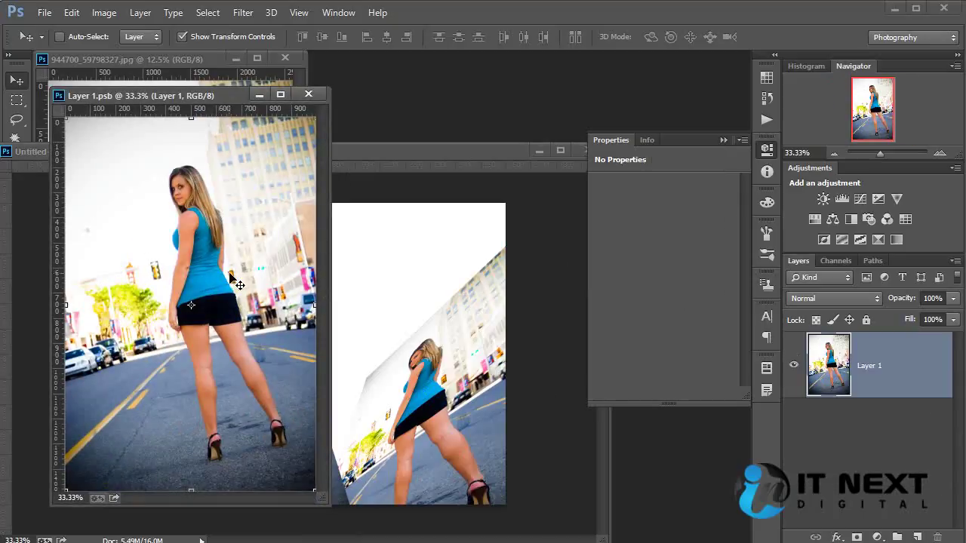
left_click_drag(238, 296, 403, 302)
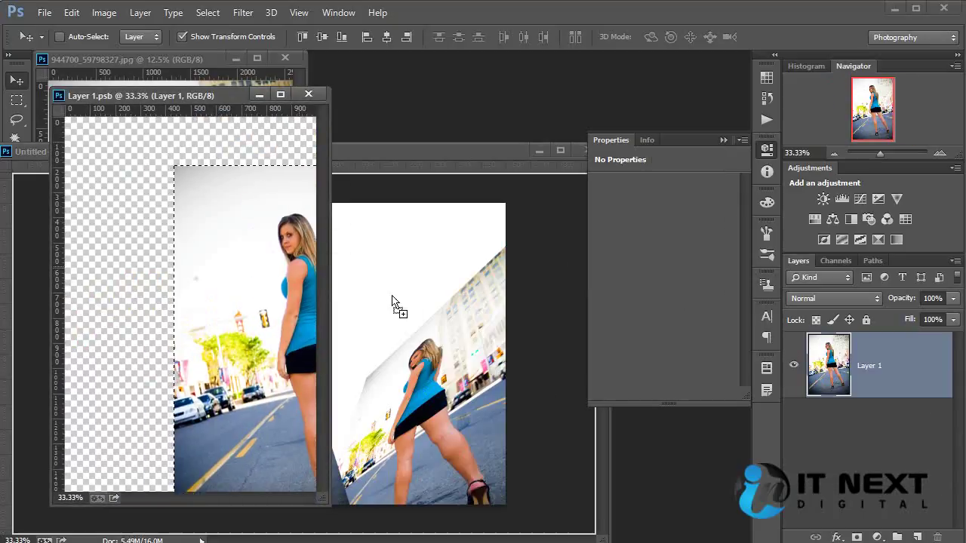
left_click(314, 98)
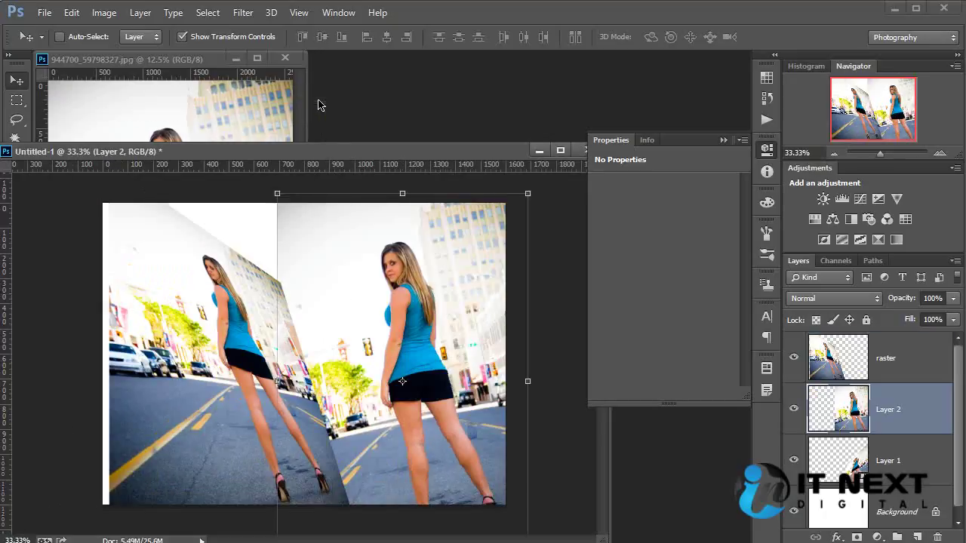
mouse_move(472, 253)
left_mouse_down()
mouse_move(307, 255)
mouse_move(382, 246)
left_mouse_up()
left_click(315, 255)
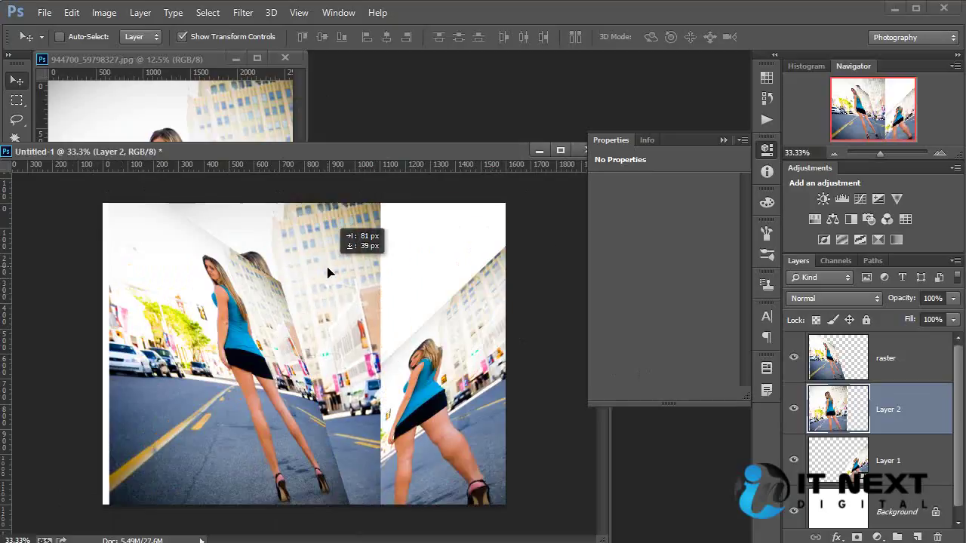
key("Delete")
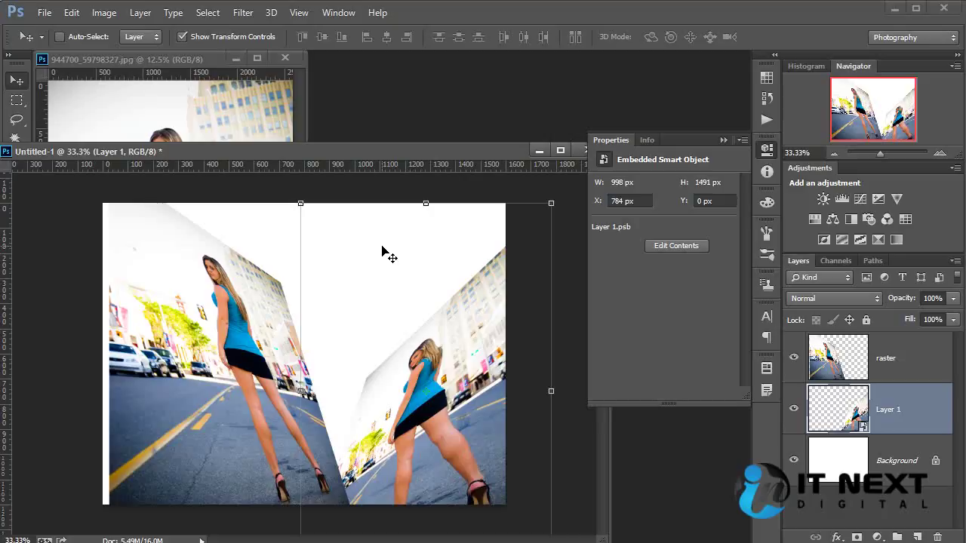
Step back twice to the upright, unskewed photos, reselect Layer 1, and open the Layer menu
key("ctrl+alt+z")
key("ctrl+alt+z")
key("ctrl+alt+z")
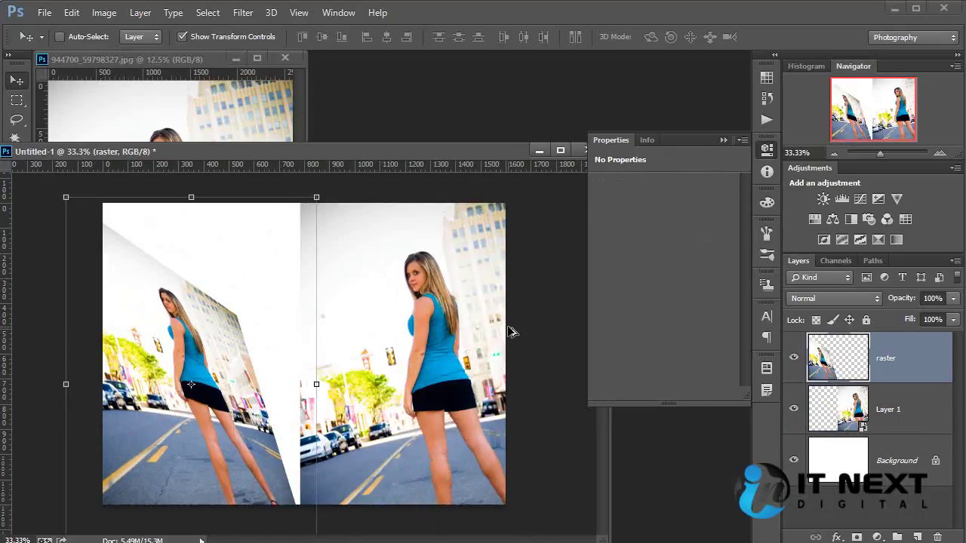
key("ctrl+alt+z")
key("ctrl+alt+z")
left_click(891, 355)
left_click(894, 391)
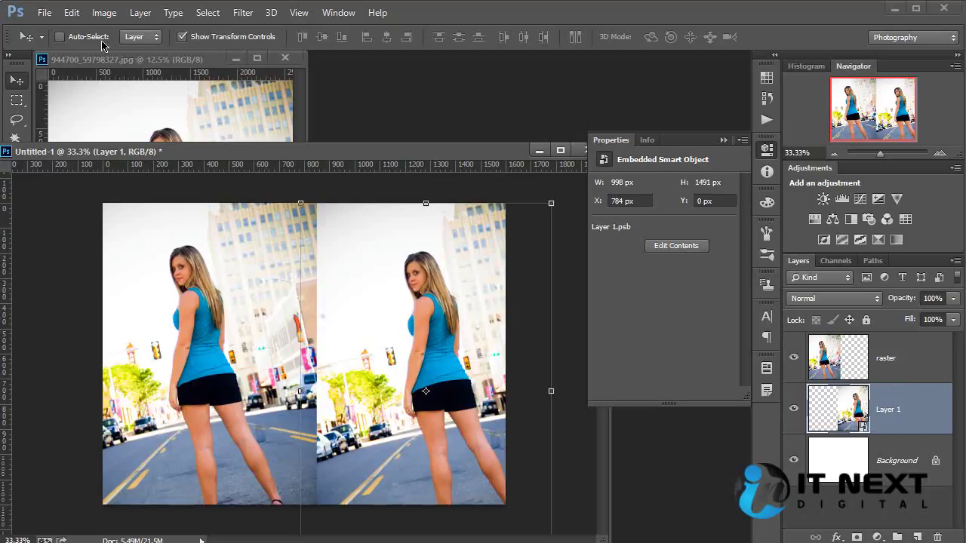
left_click(141, 12)
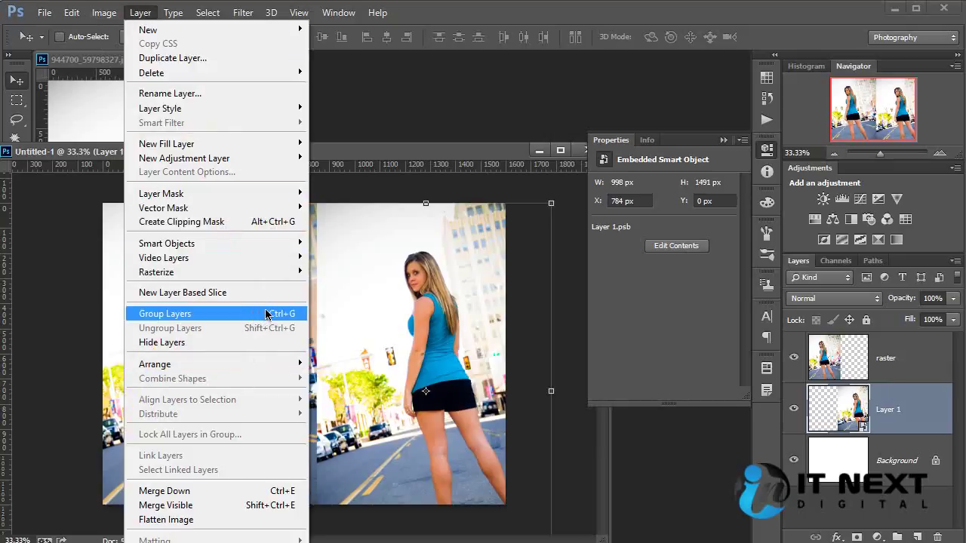
Merge Layer 1 down, undo the merge, and reselect Layer 1
left_click(233, 493)
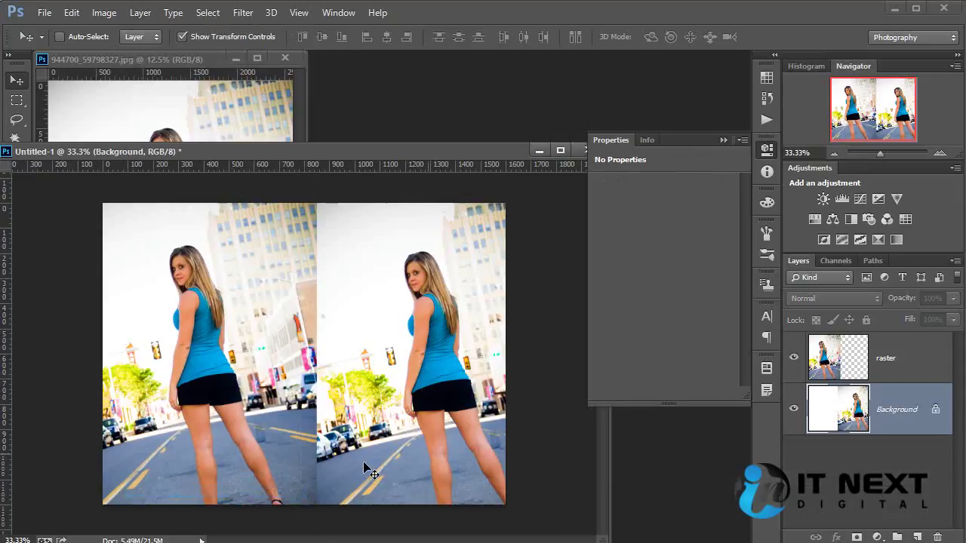
key("ctrl+z")
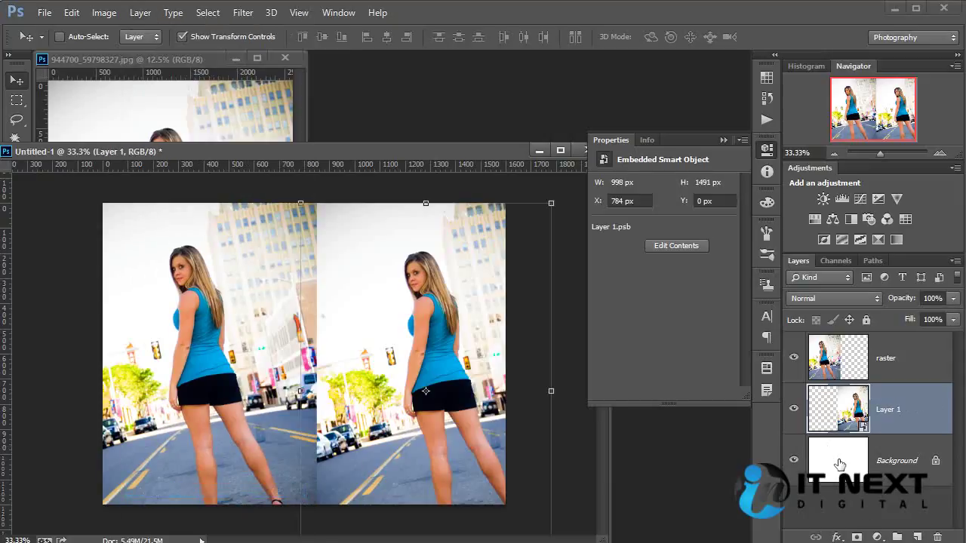
left_click(841, 464)
left_click(887, 407)
Select both the raster layer and Layer 1, then bring up saving for Untitled-1.psd
left_click(900, 359)
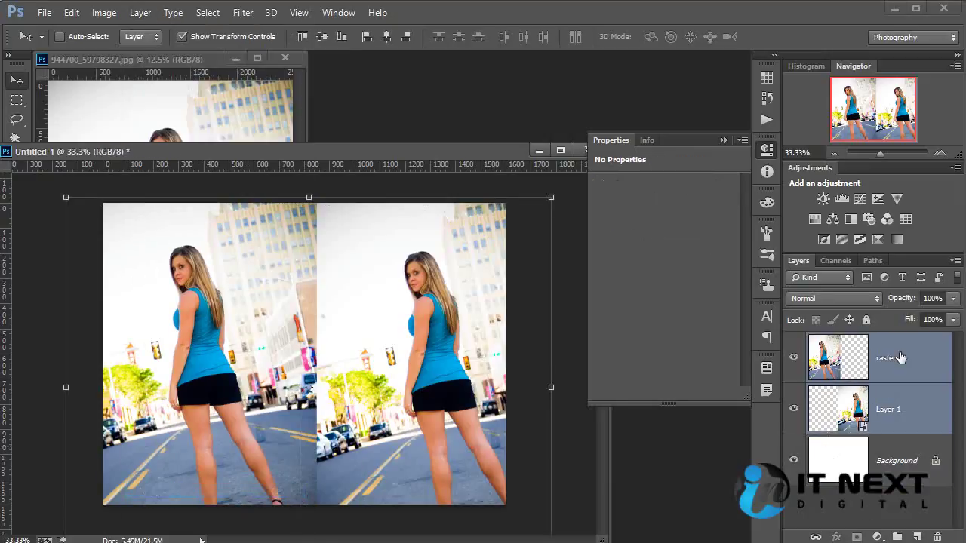
left_click(893, 421)
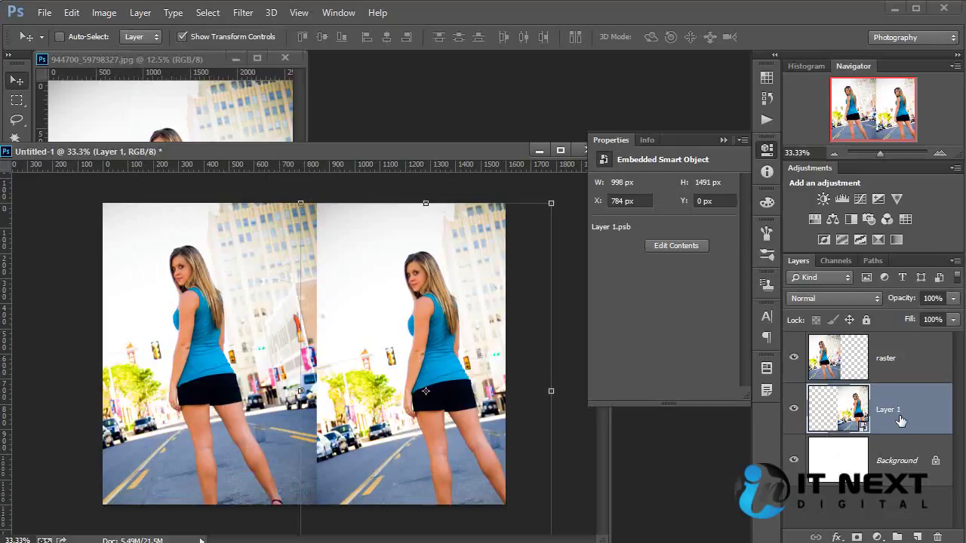
left_click(903, 368, "shift")
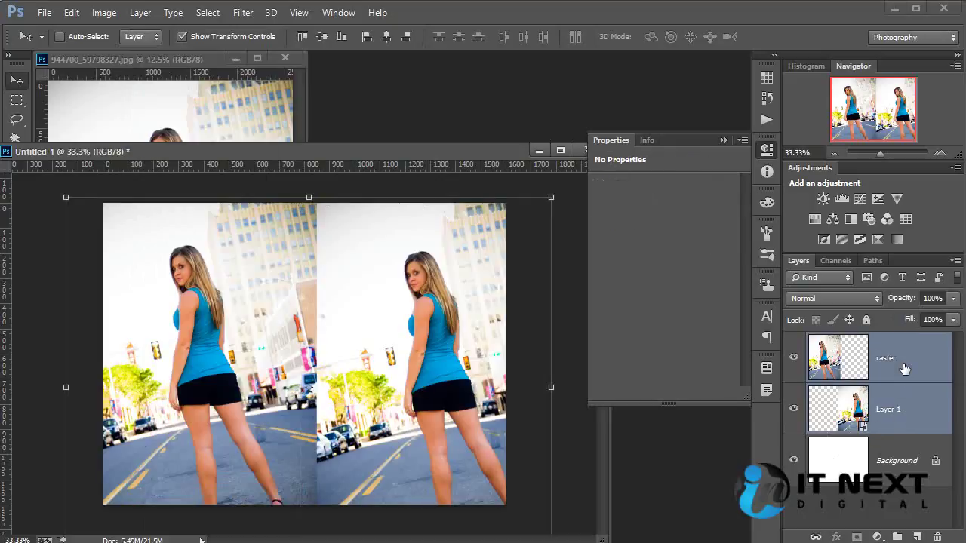
key("ctrl+s")
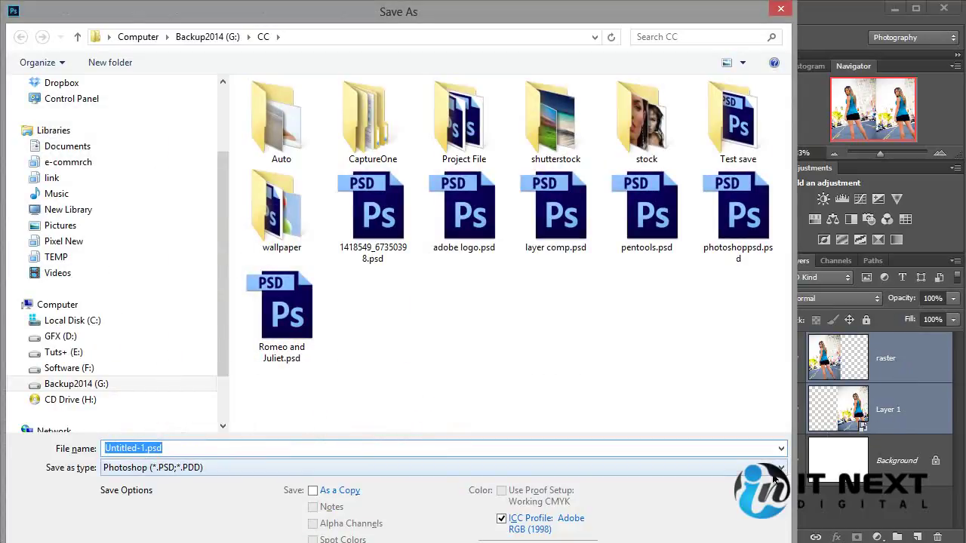
Dismiss the save dialog and cancel the document-close prompt without saving
left_click(780, 11)
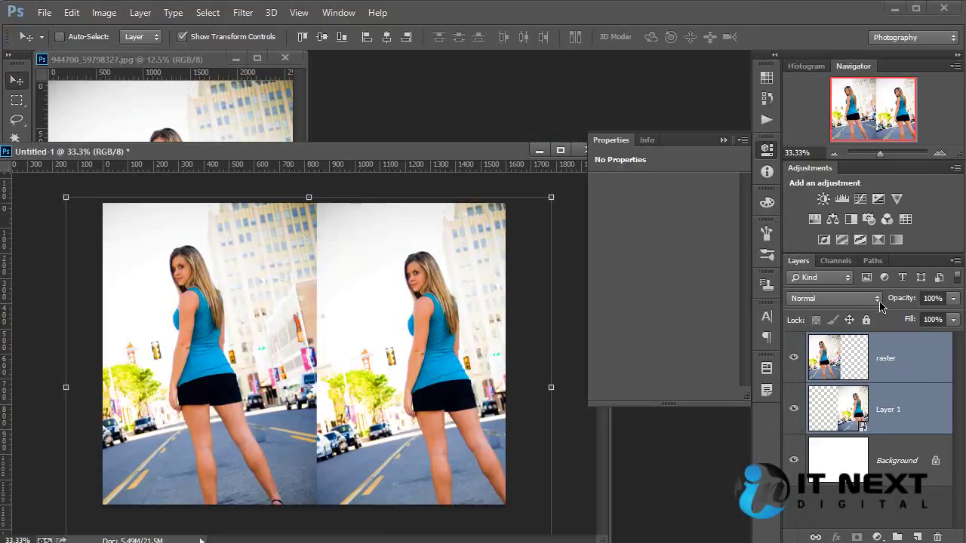
key("ctrl+w")
left_click(551, 224)
Merge raster and Layer 1 with Ctrl+E, undo it, and open the Image menu
key("ctrl+e")
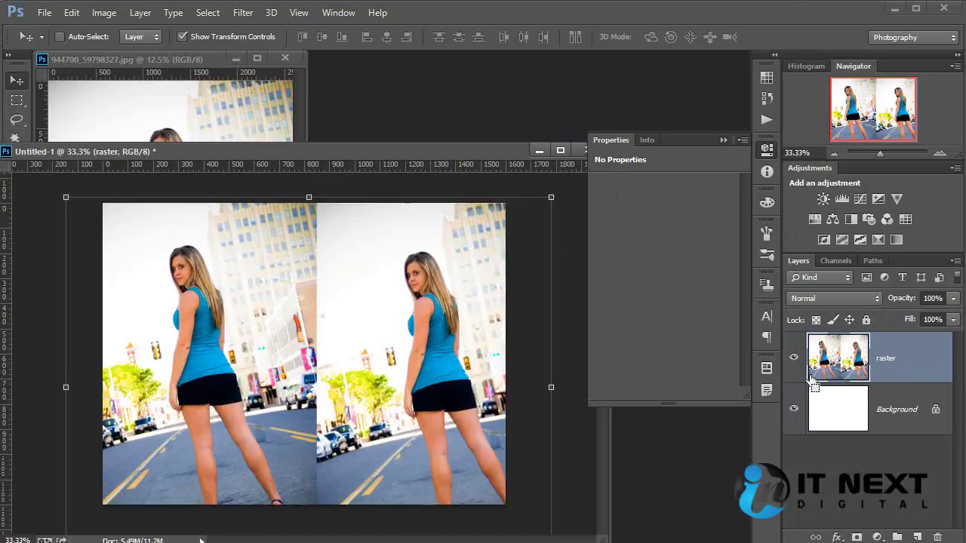
key("ctrl+z")
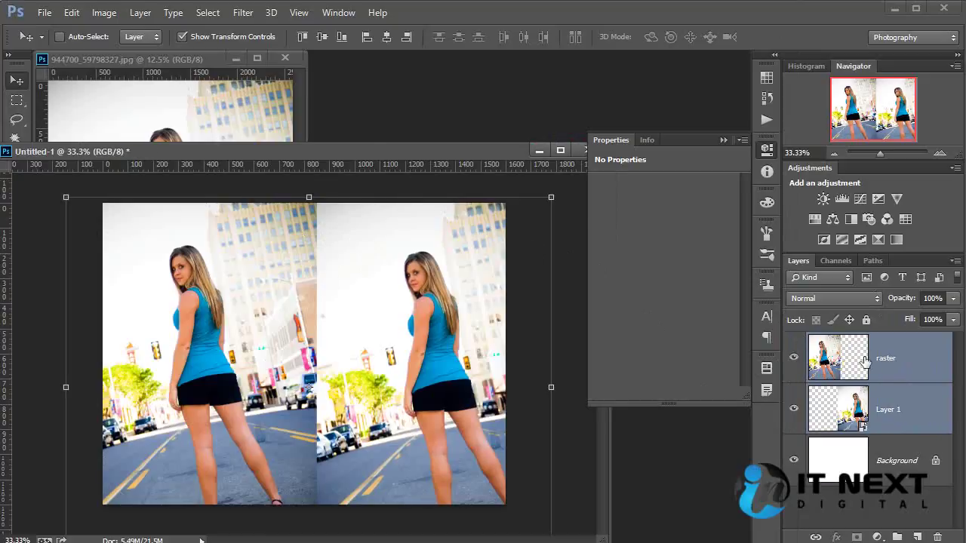
left_click(109, 19)
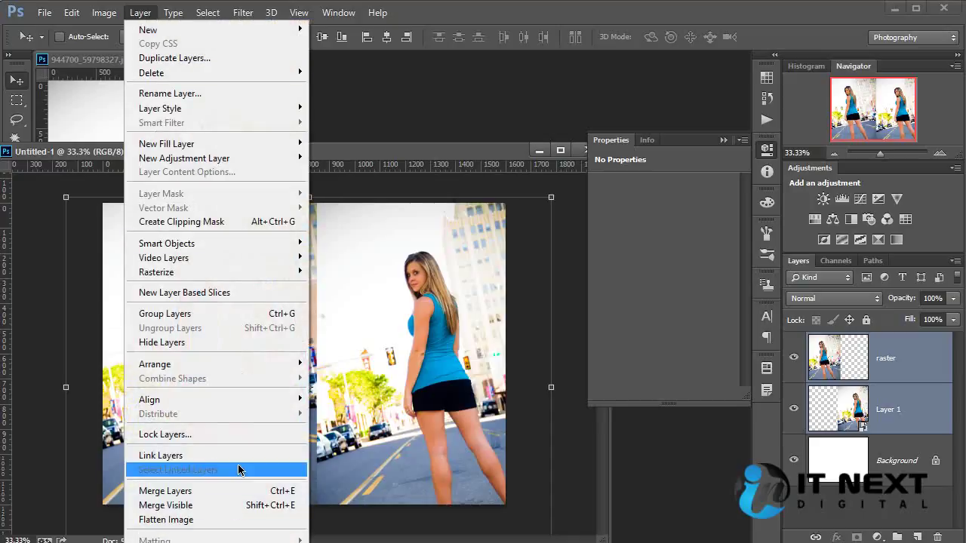
Flatten the image to a single Background, then drag the Untitled-1 window up and right
left_click(214, 523)
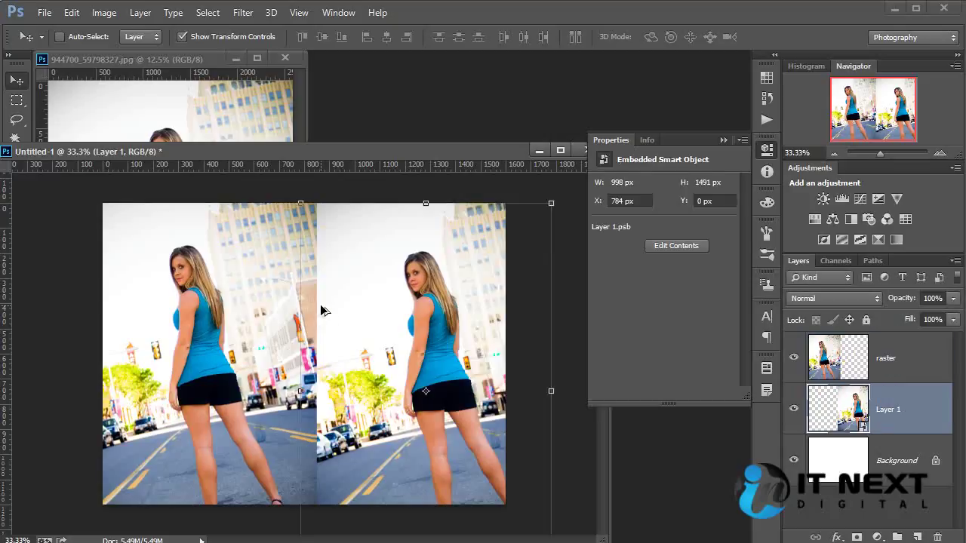
left_click(141, 14)
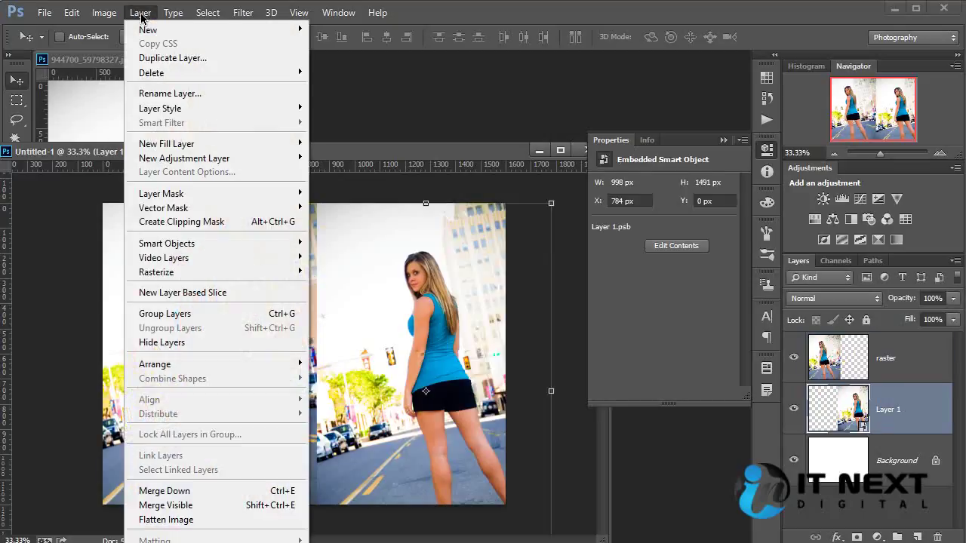
left_click(475, 160)
left_click_drag(416, 157, 478, 119)
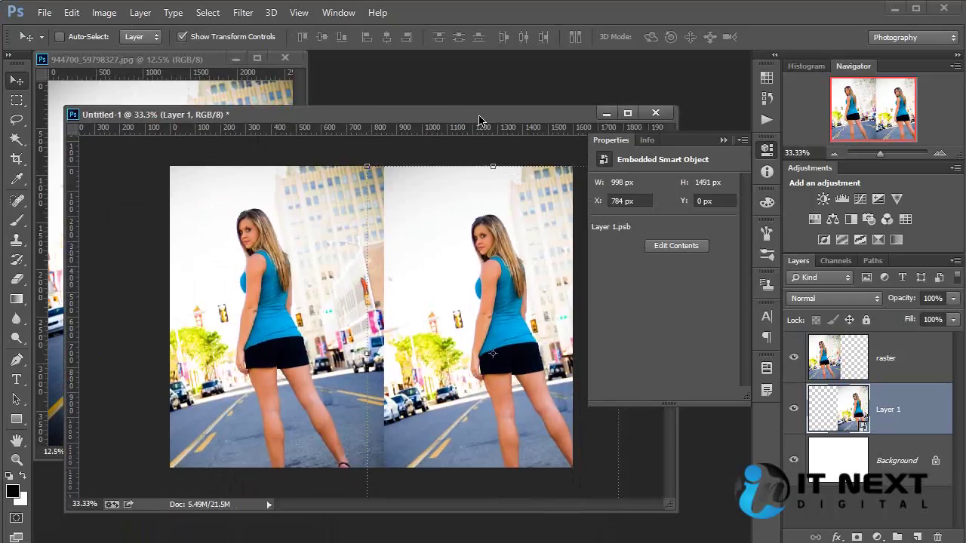